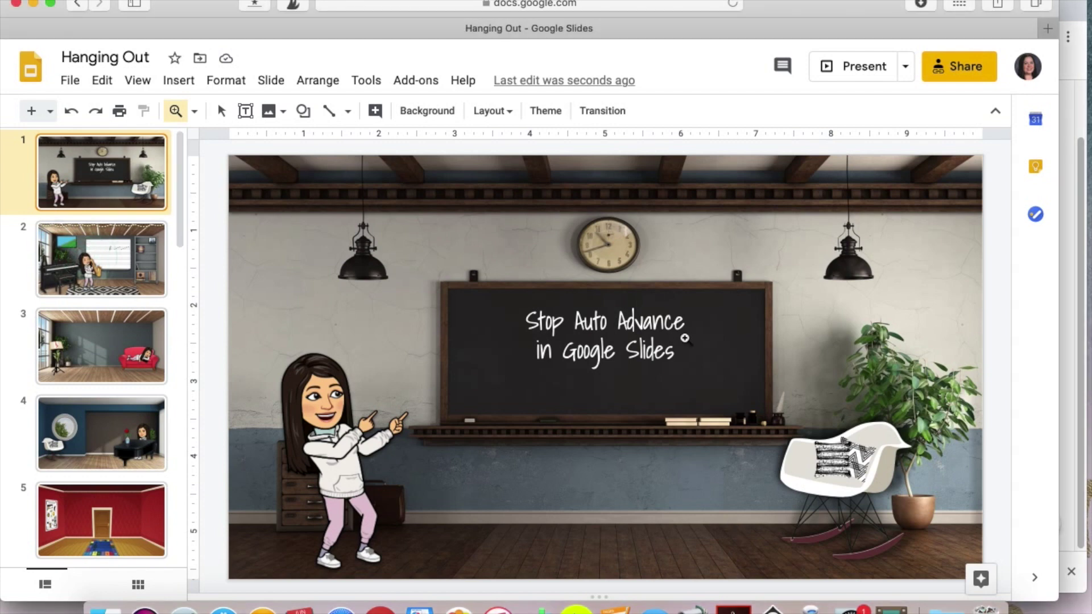
Open slide 2 with the saxophone player and set the view zoom to 50%
{"action": "left_click", "coordinate": [160, 270]}
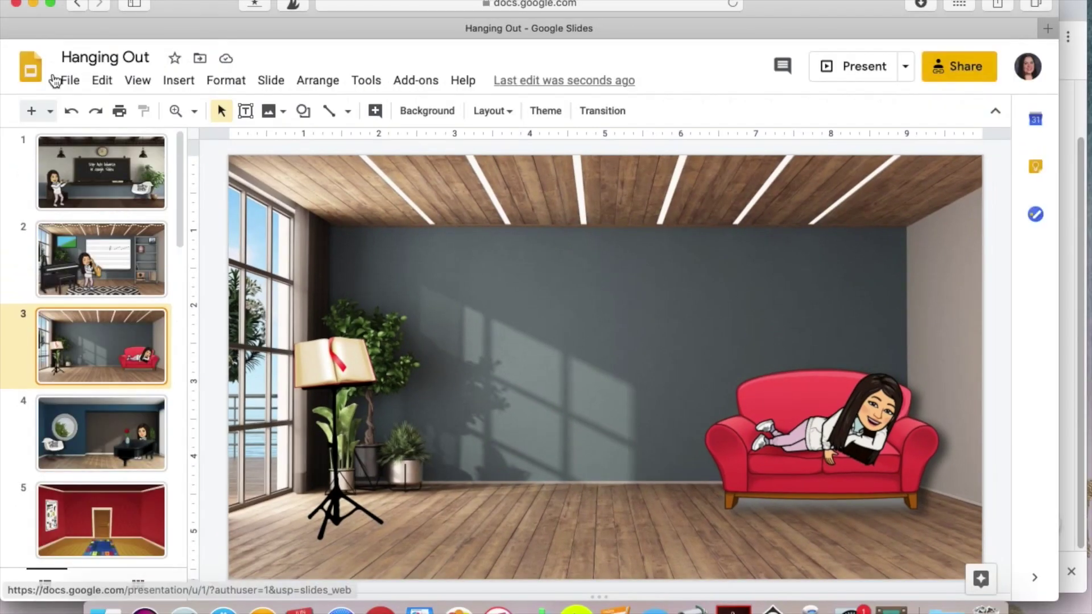
{"action": "left_click", "coordinate": [114, 238]}
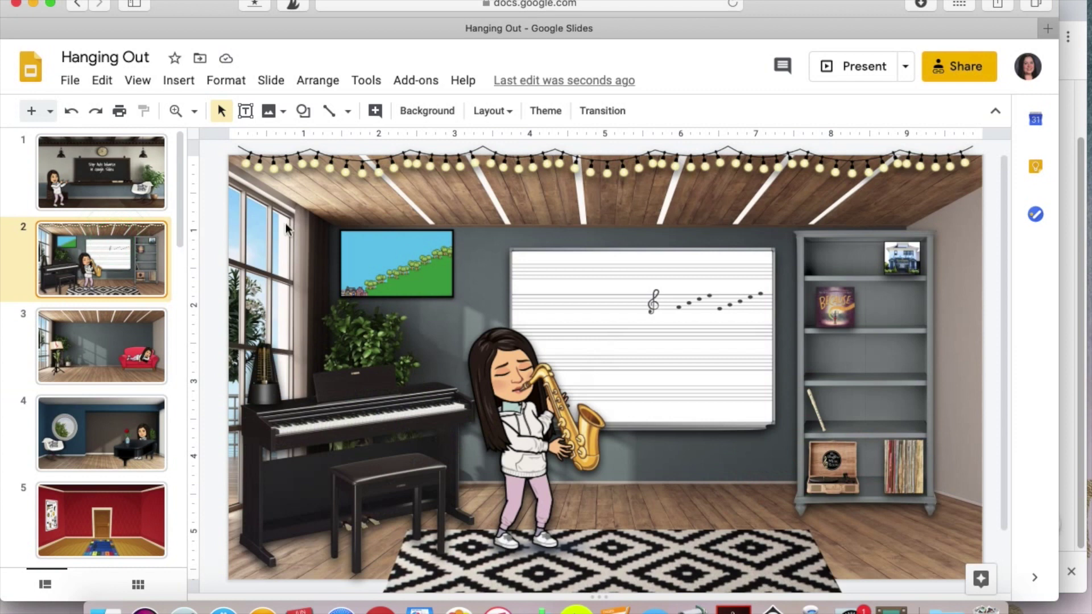
{"action": "left_click", "coordinate": [194, 111]}
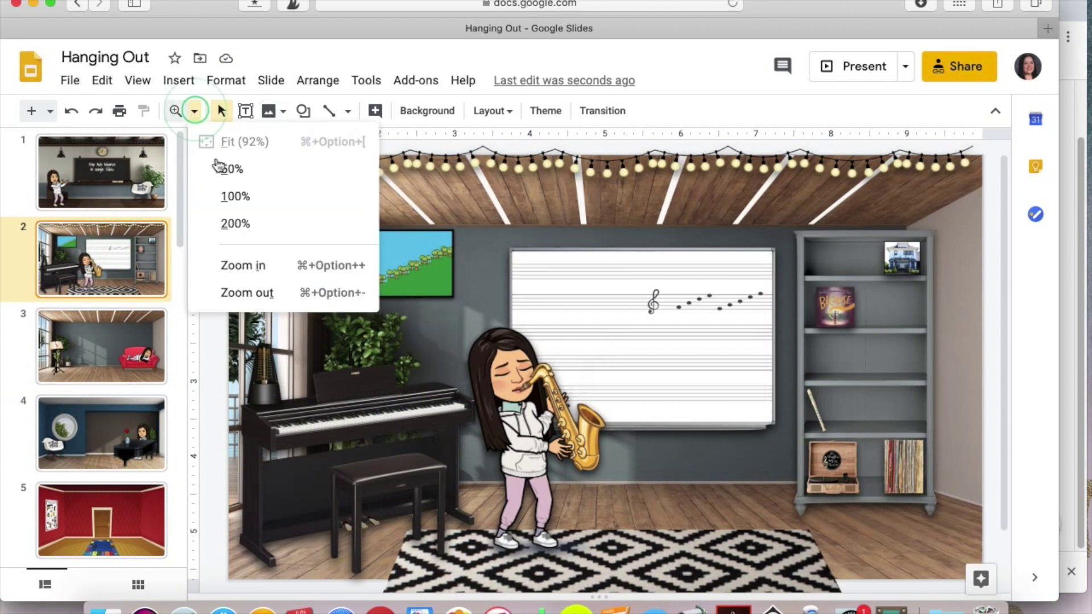
{"action": "left_click", "coordinate": [222, 169]}
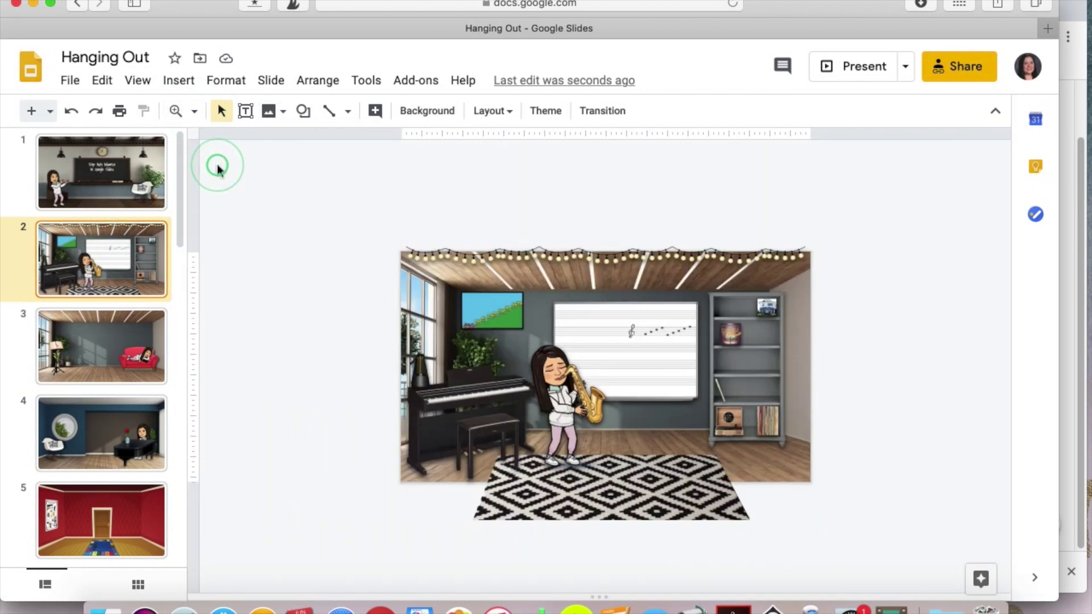
Examine the separate objects on slide 2 and the links attached to the items on the bookshelf
{"action": "left_click", "coordinate": [416, 174]}
{"action": "left_click", "coordinate": [422, 370]}
{"action": "left_click", "coordinate": [463, 363]}
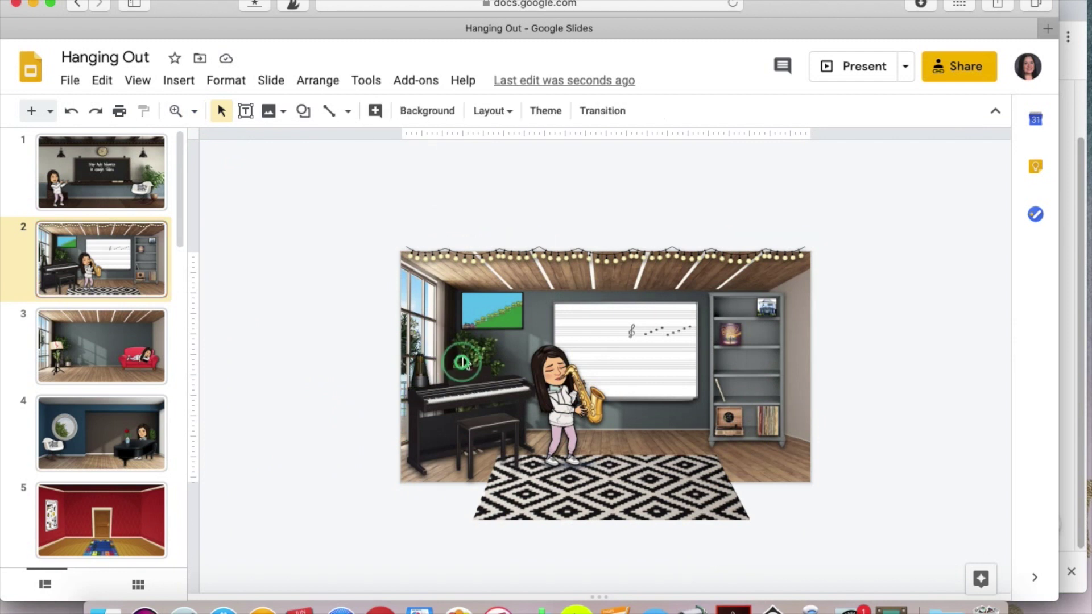
{"action": "left_click", "coordinate": [475, 317]}
{"action": "left_click", "coordinate": [580, 380]}
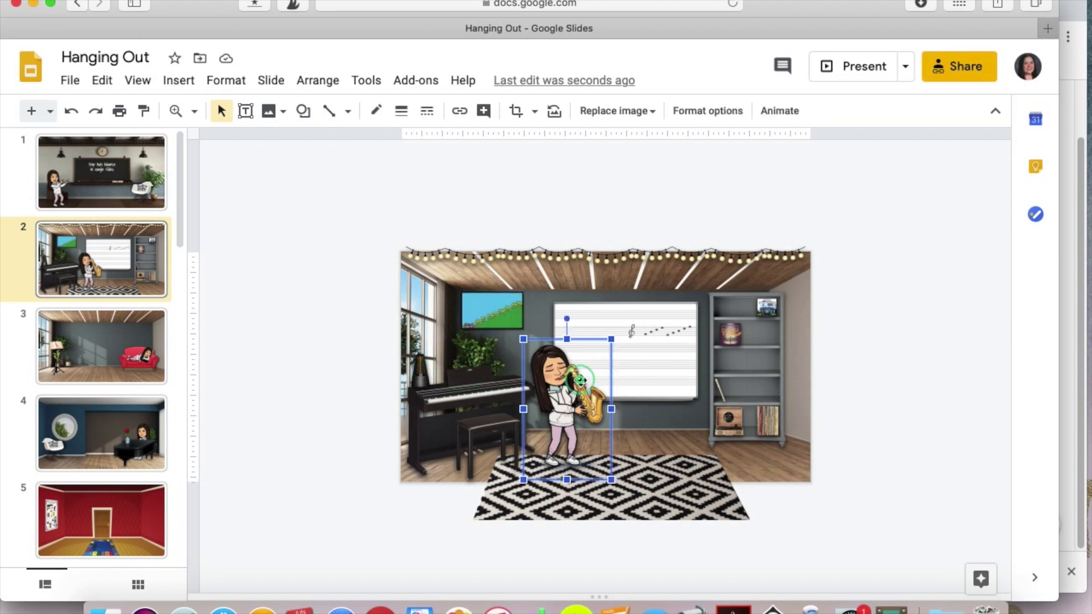
{"action": "left_click", "coordinate": [737, 341]}
{"action": "left_click", "coordinate": [767, 307]}
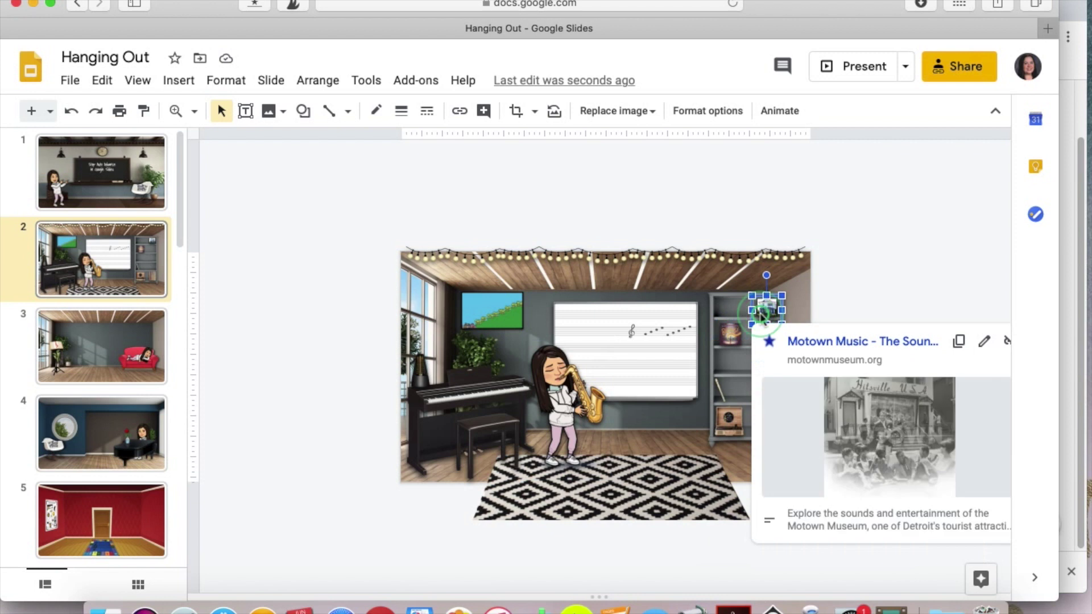
{"action": "left_click", "coordinate": [833, 275]}
{"action": "left_click", "coordinate": [774, 409]}
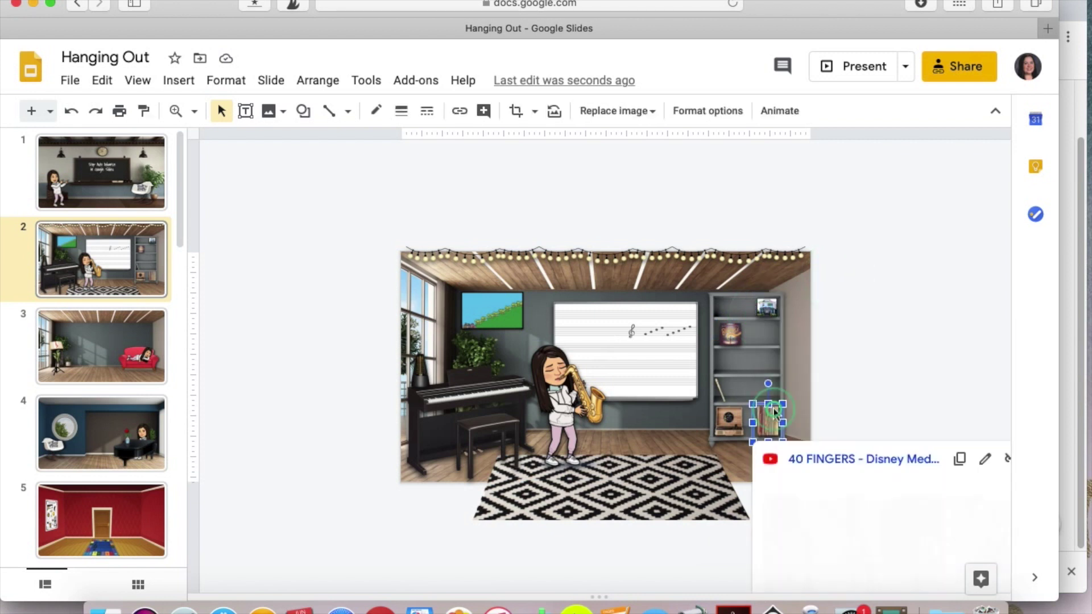
{"action": "left_click", "coordinate": [834, 392]}
{"action": "left_click", "coordinate": [729, 417]}
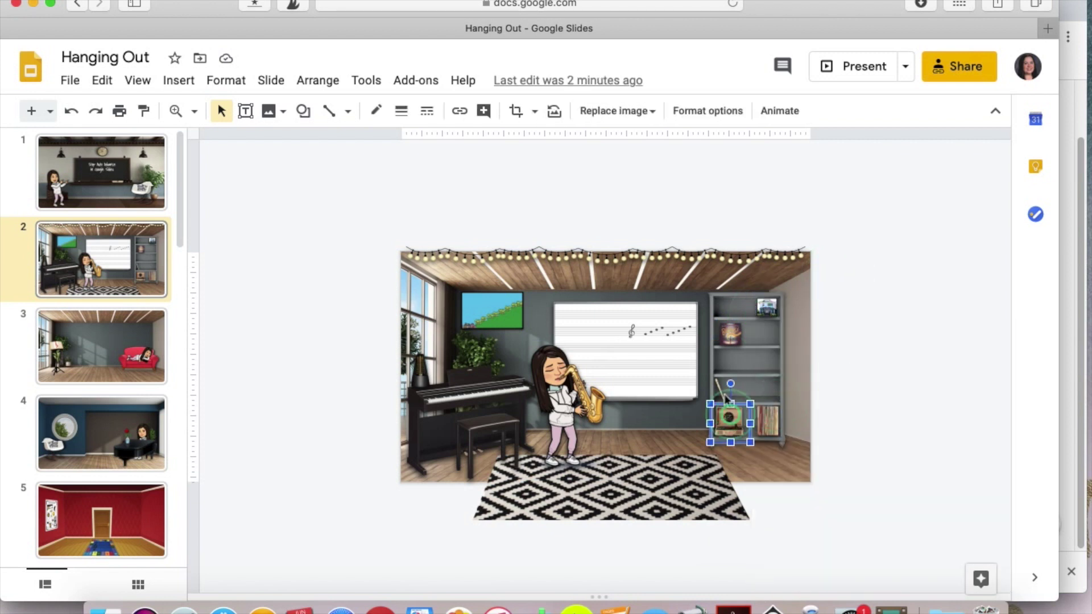
{"action": "left_click", "coordinate": [720, 391]}
{"action": "left_click", "coordinate": [924, 355]}
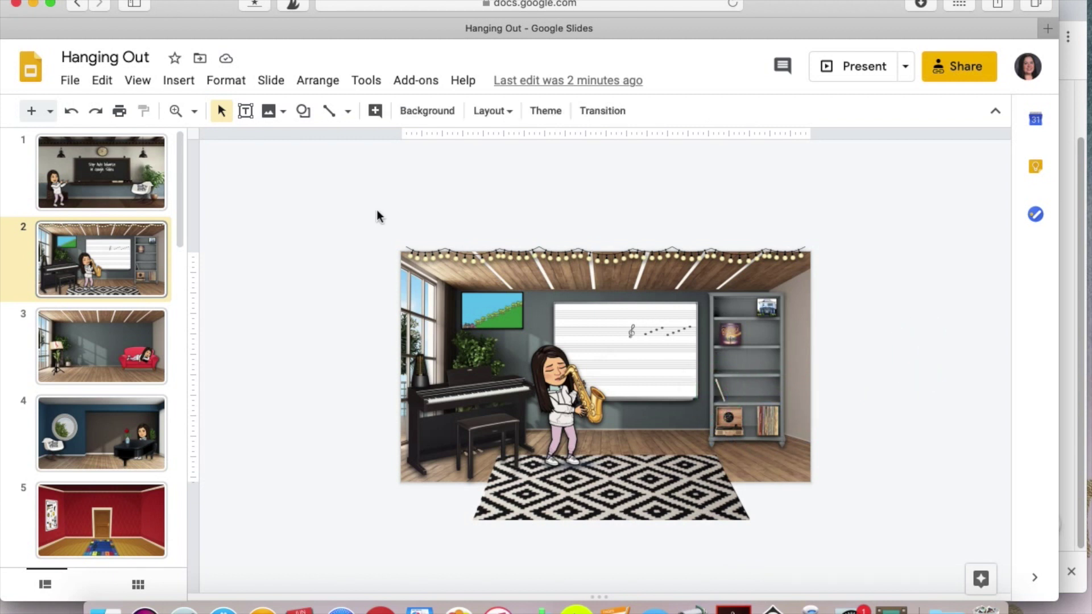
Draw a tall, narrow rectangle over the window side of slide 2, extending slightly above and below the slide
{"action": "left_click", "coordinate": [303, 111]}
{"action": "left_click", "coordinate": [327, 145]}
{"action": "left_click", "coordinate": [433, 148]}
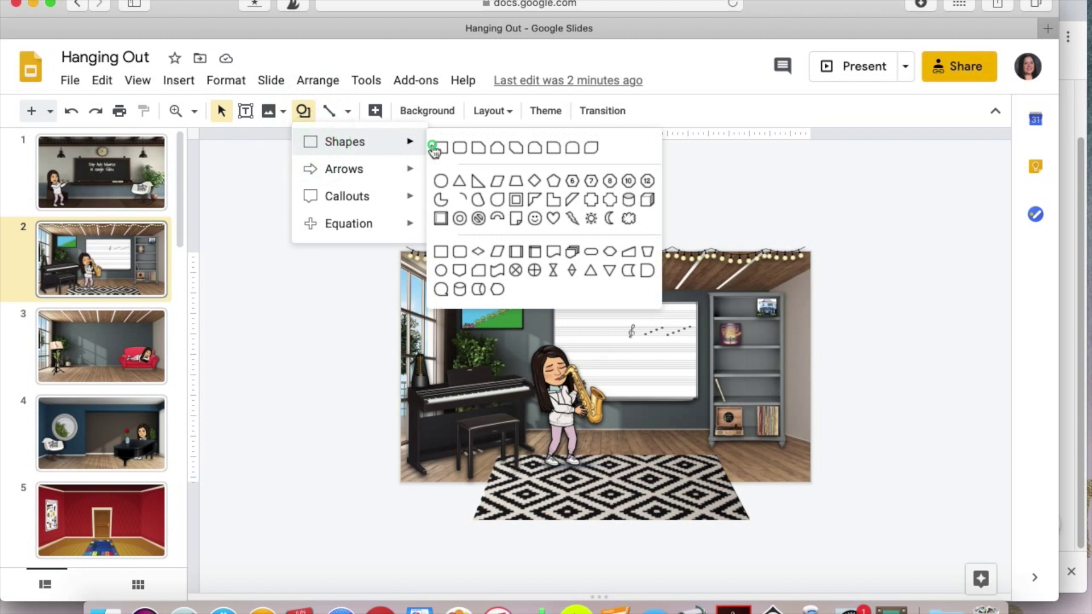
{"action": "left_click_drag", "start_coordinate": [382, 207], "coordinate": [447, 573]}
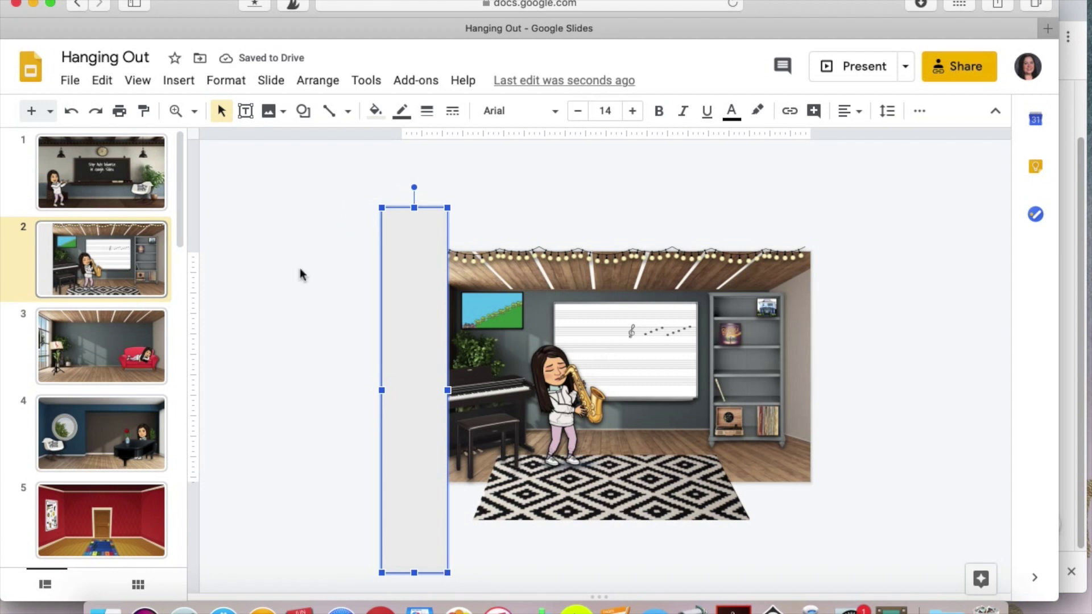
{"action": "left_click_drag", "start_coordinate": [415, 573], "coordinate": [415, 504]}
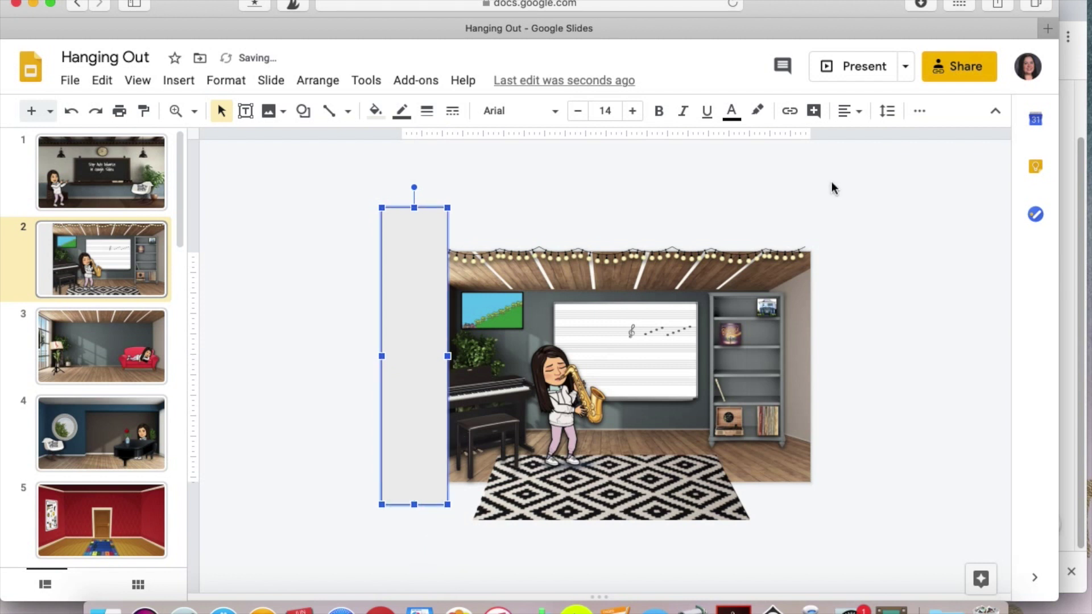
Link the rectangle to Slide 2 of this presentation
{"action": "left_click", "coordinate": [795, 115]}
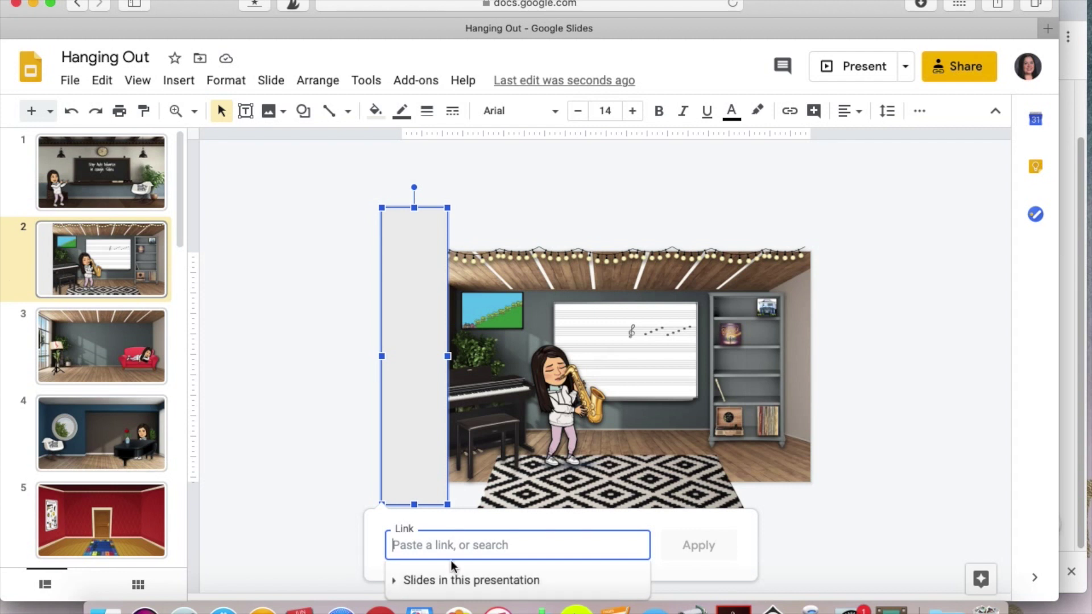
{"action": "left_click", "coordinate": [414, 580]}
{"action": "scroll", "coordinate": [418, 580], "scroll_direction": "down", "scroll_amount": 2}
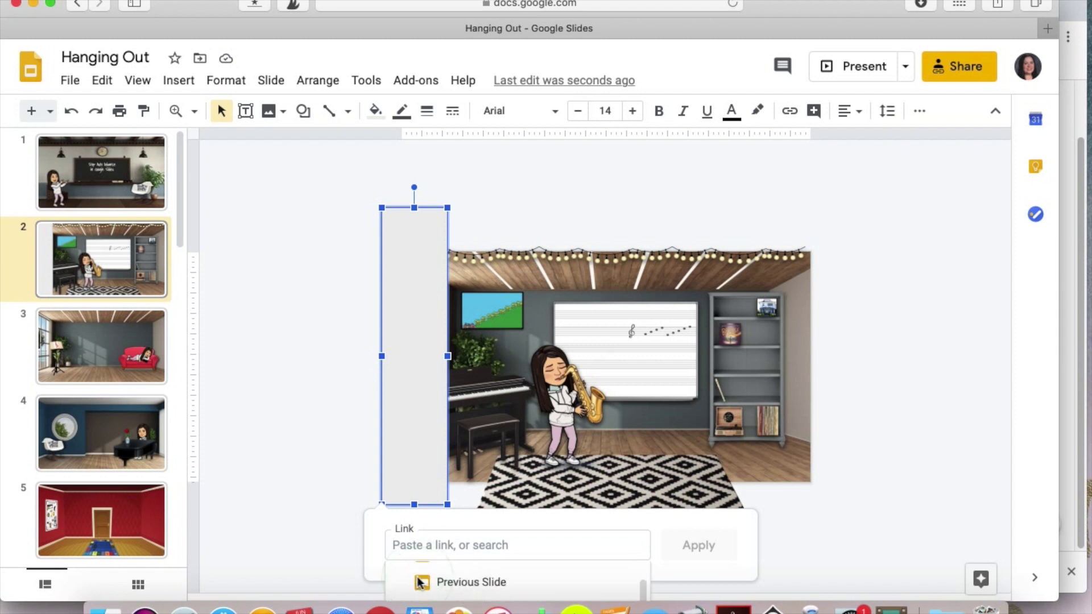
{"action": "scroll", "coordinate": [419, 582], "scroll_direction": "down", "scroll_amount": 4}
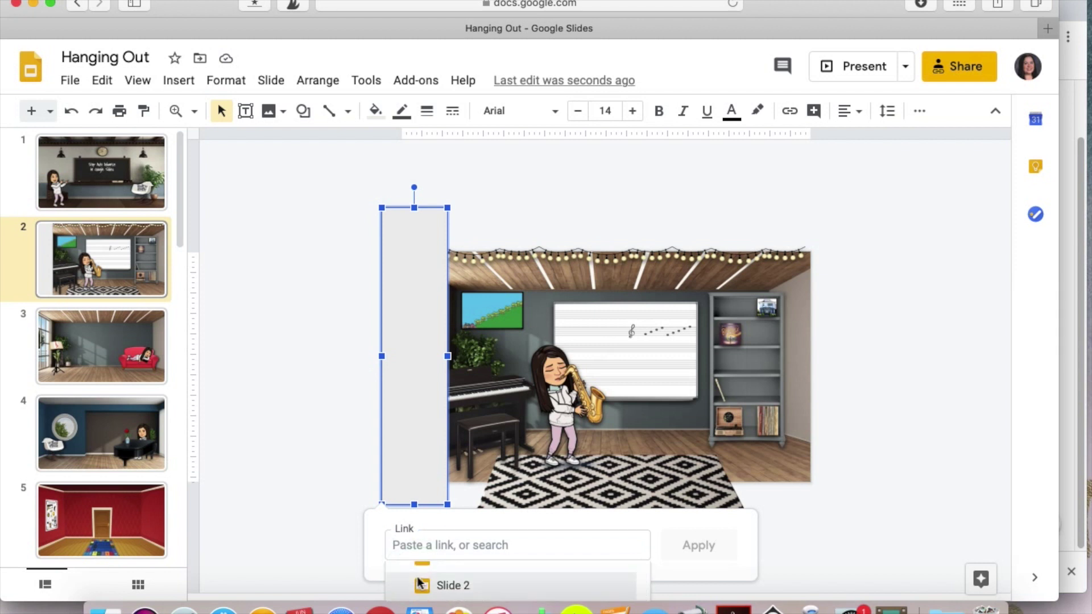
{"action": "left_click", "coordinate": [449, 586]}
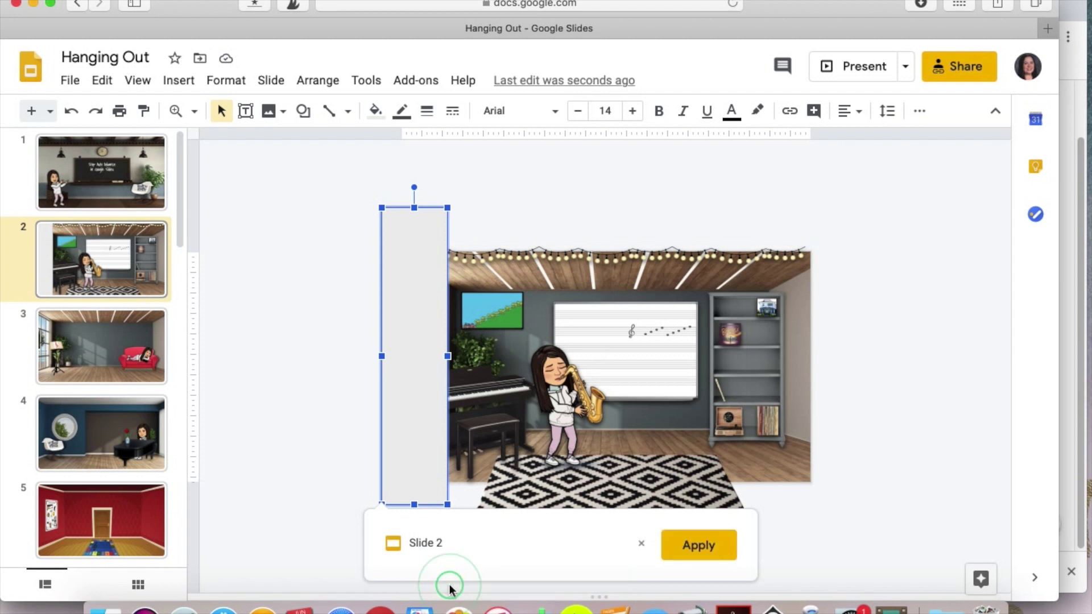
{"action": "left_click", "coordinate": [697, 545]}
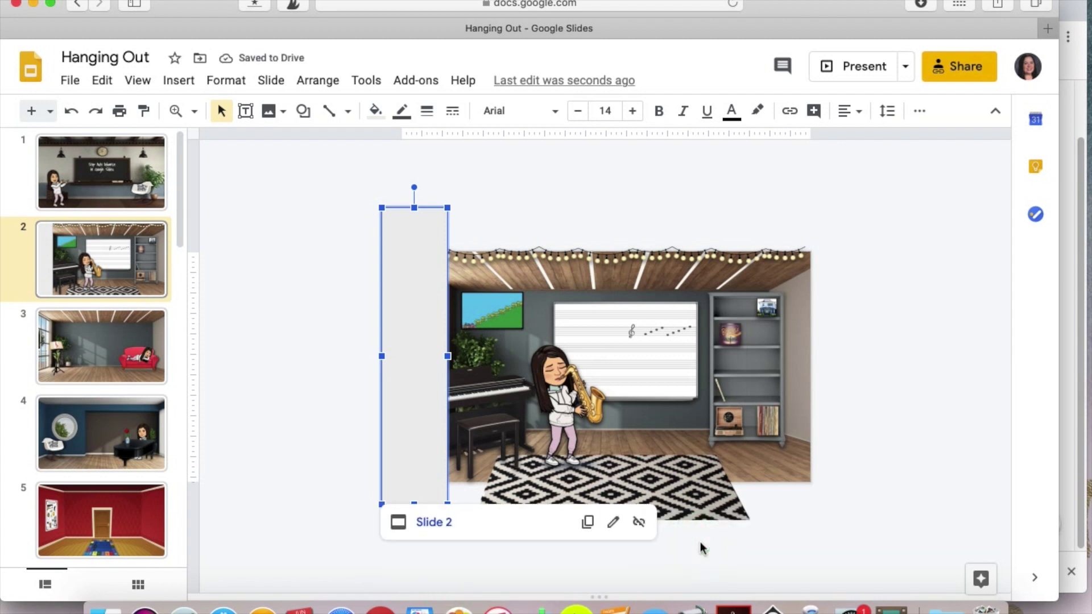
{"action": "left_click", "coordinate": [333, 353]}
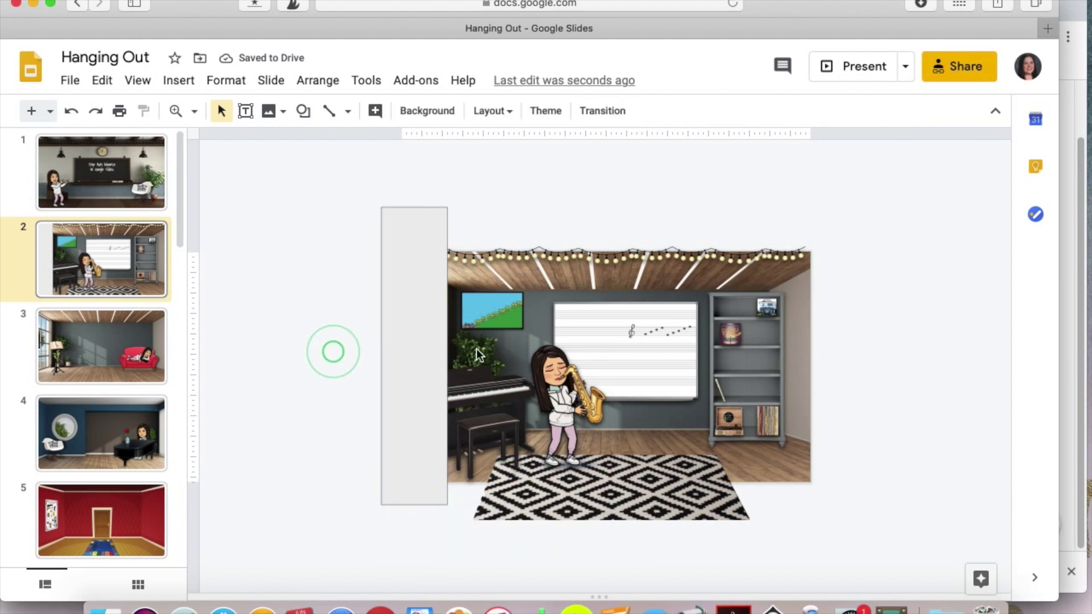
Enlarge the linked rectangle so it covers the whole slide and extends past all four of its edges
{"action": "left_click", "coordinate": [421, 355]}
{"action": "left_click_drag", "start_coordinate": [448, 356], "coordinate": [854, 373]}
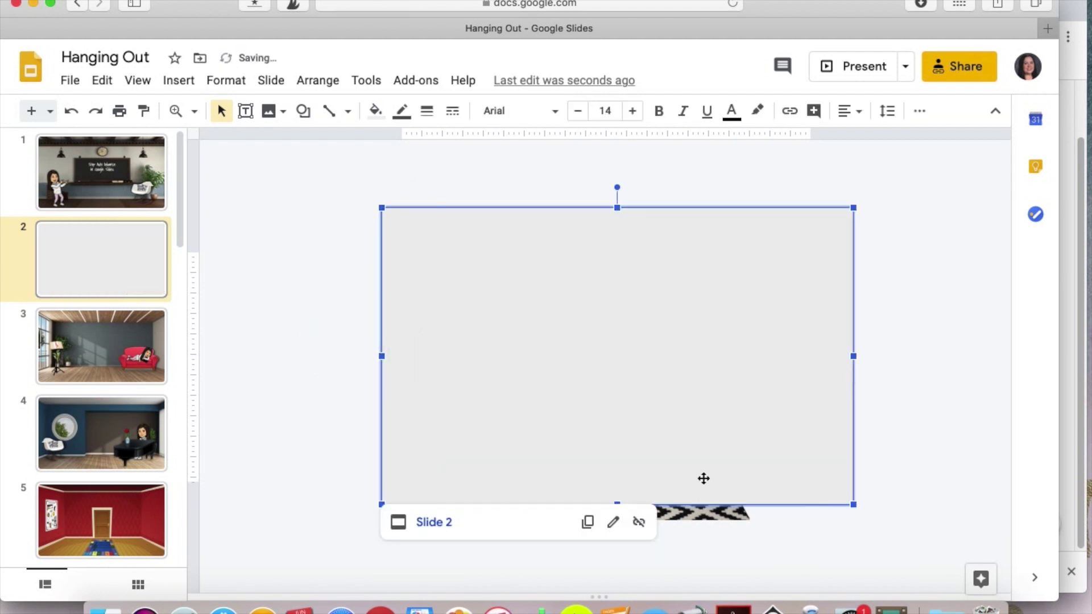
{"action": "left_click_drag", "start_coordinate": [819, 468], "coordinate": [819, 512]}
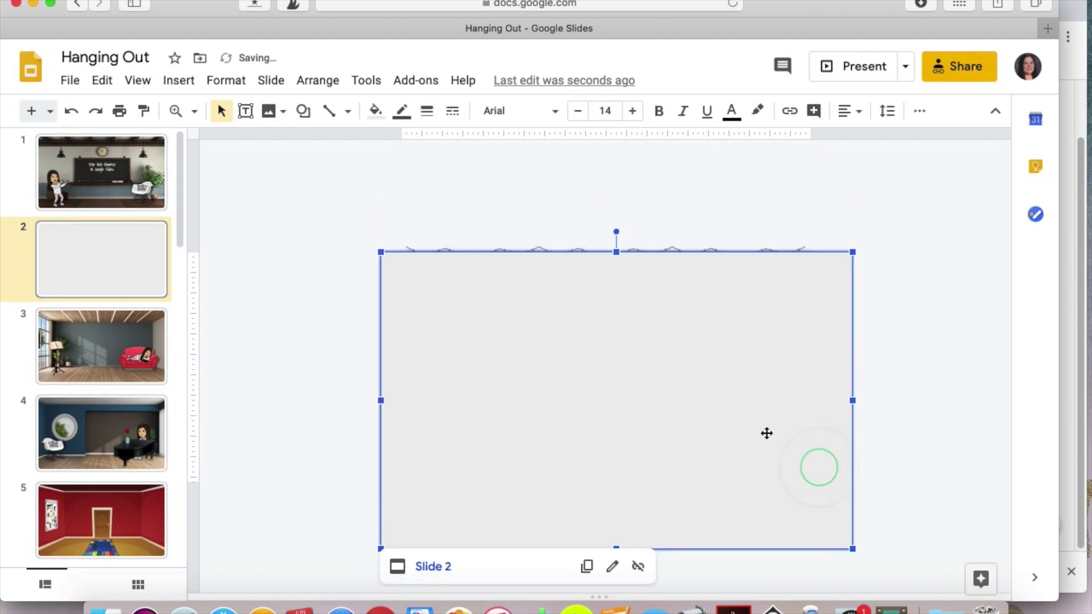
{"action": "left_click_drag", "start_coordinate": [616, 252], "coordinate": [616, 196]}
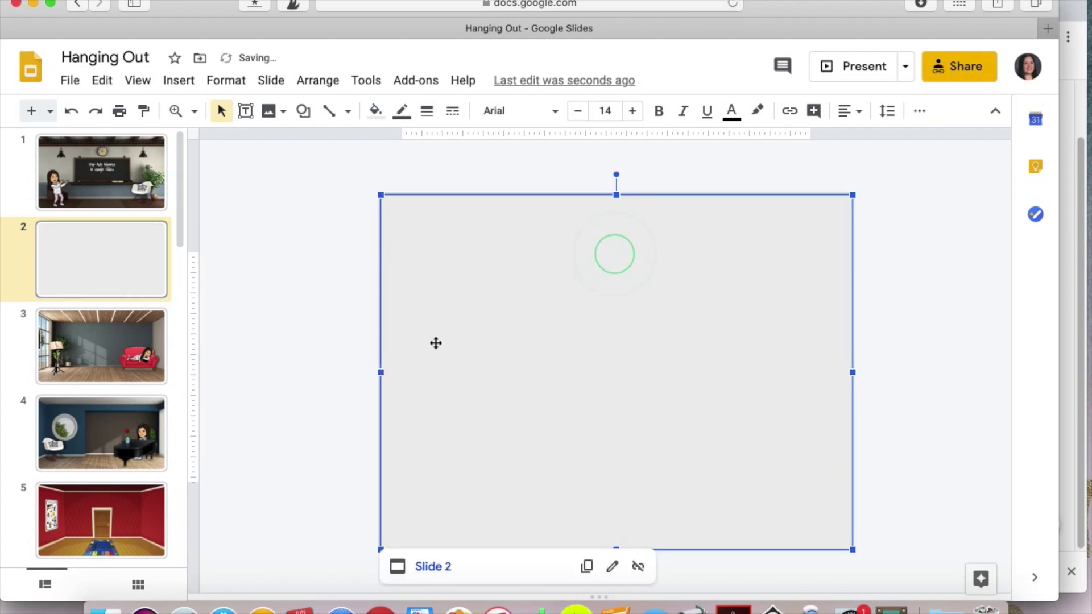
{"action": "left_click_drag", "start_coordinate": [381, 372], "coordinate": [357, 372]}
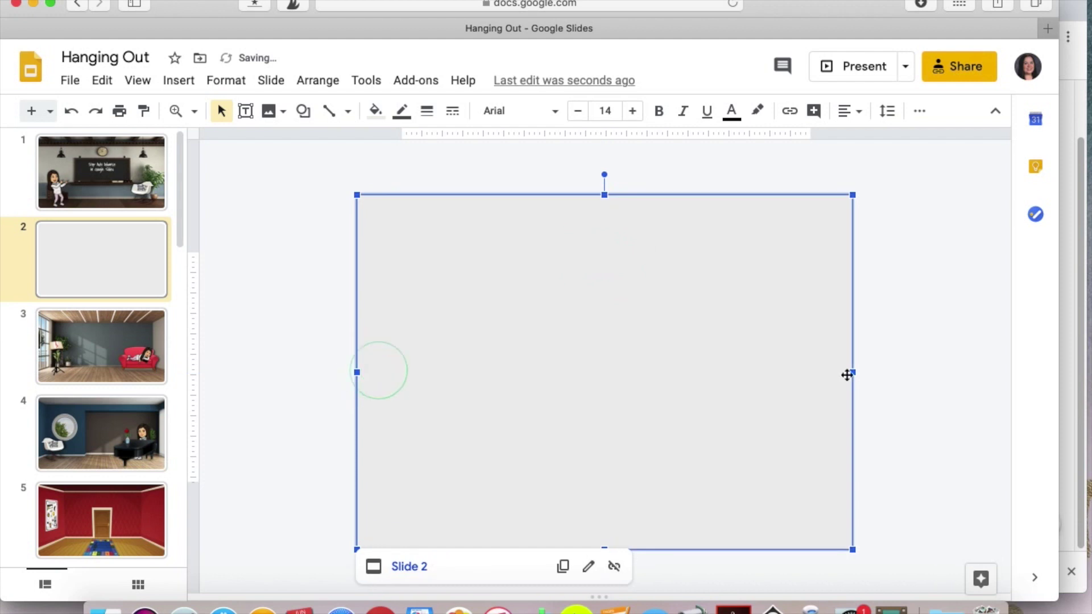
{"action": "left_click_drag", "start_coordinate": [851, 373], "coordinate": [870, 376]}
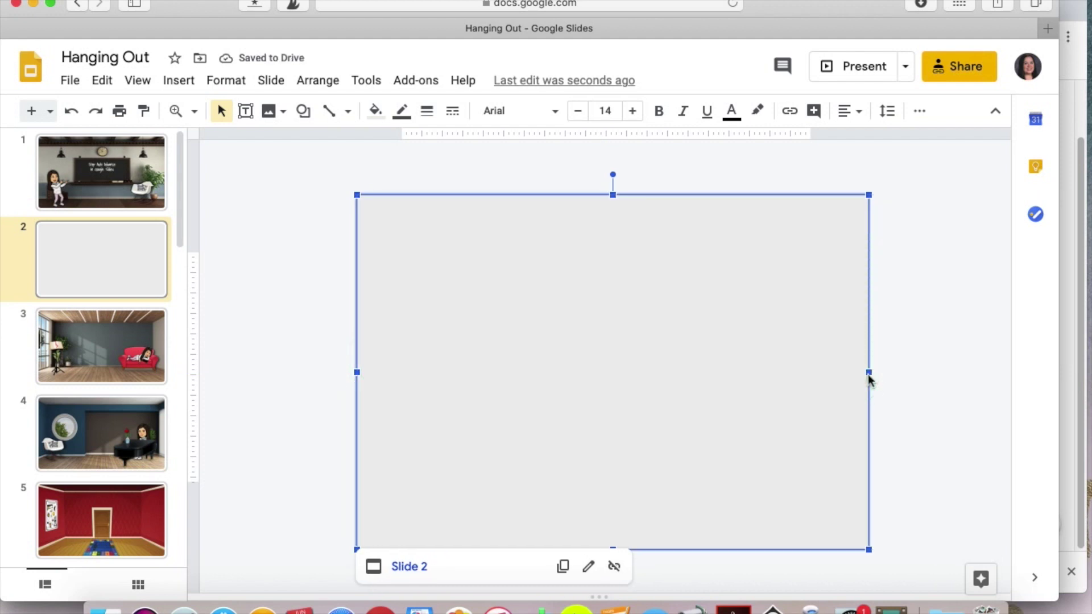
Give the rectangle a black border with a weight of 3px
{"action": "left_click", "coordinate": [403, 112]}
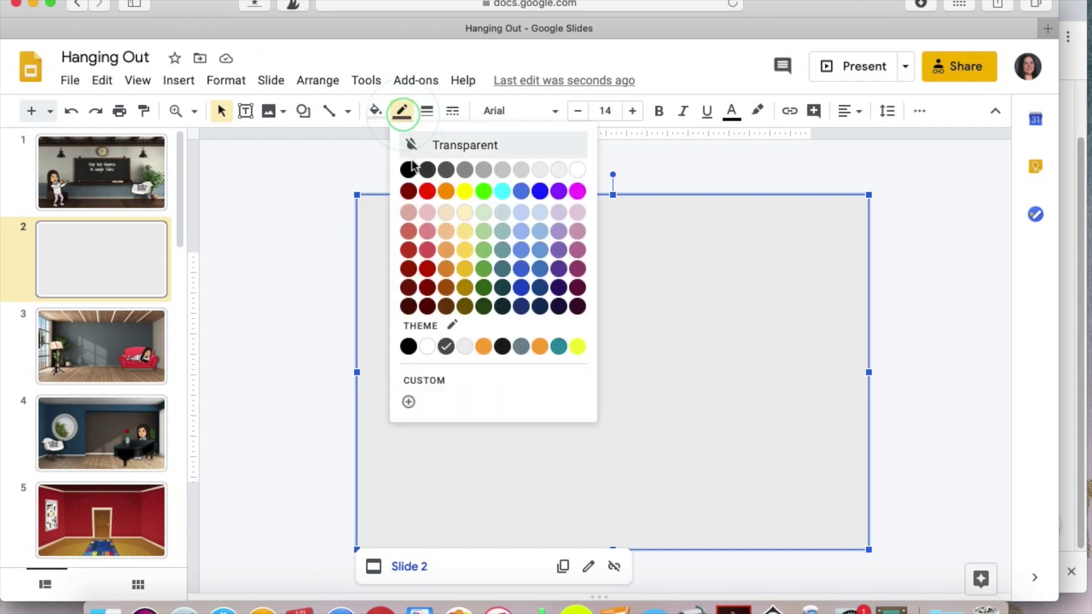
{"action": "left_click", "coordinate": [410, 167]}
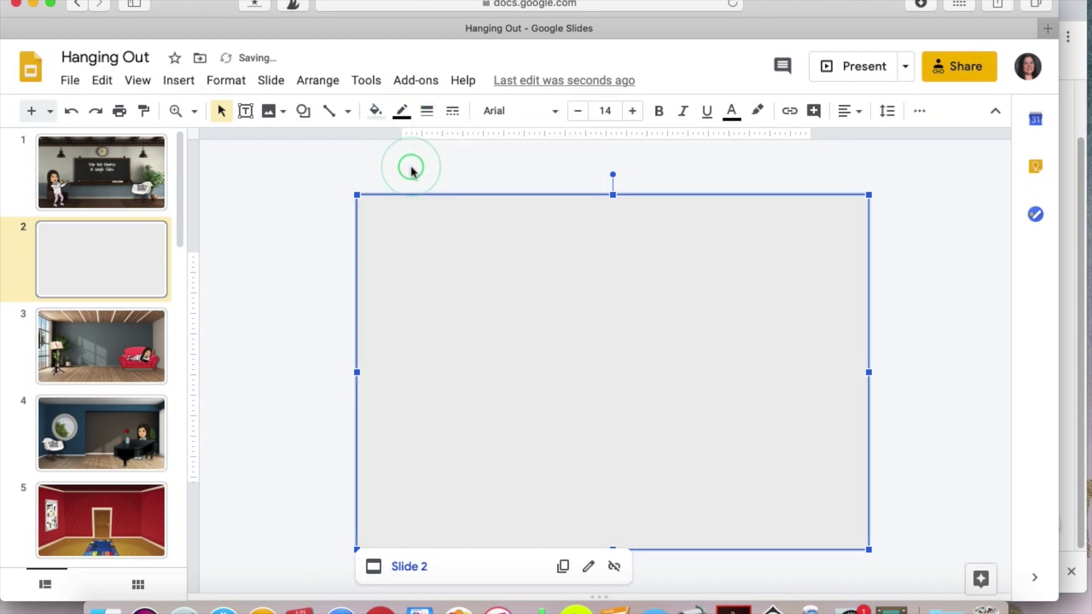
{"action": "left_click", "coordinate": [429, 111]}
{"action": "left_click", "coordinate": [455, 197]}
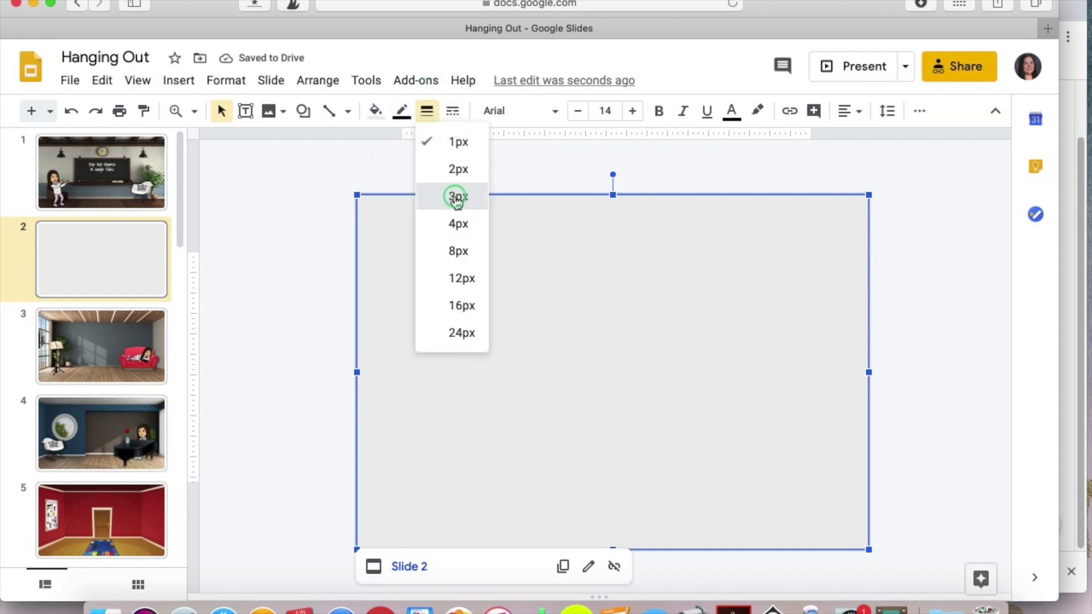
{"action": "left_click", "coordinate": [417, 174]}
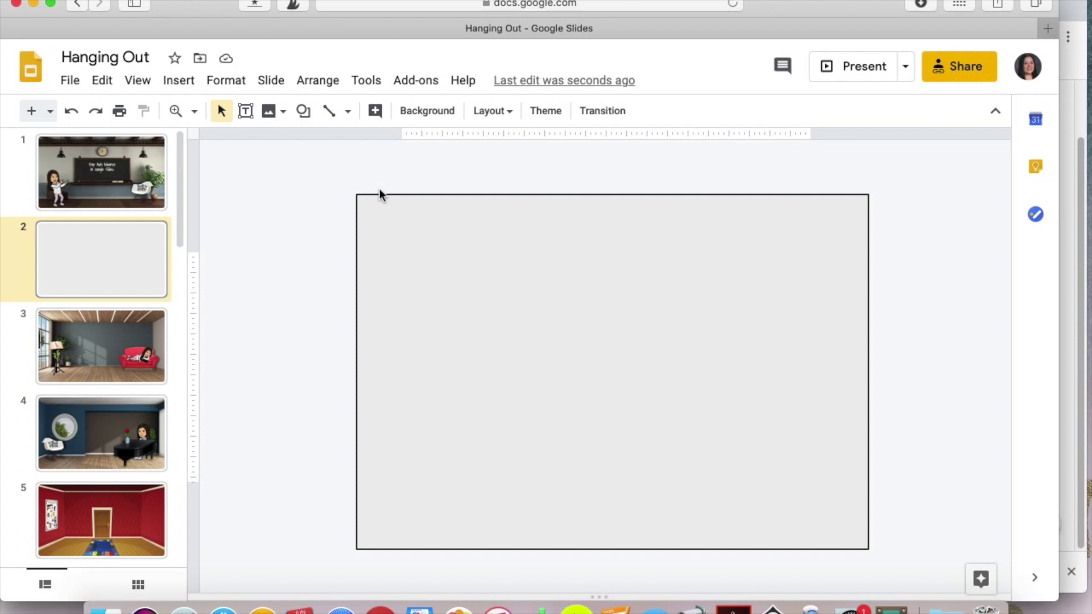
Send the linked rectangle to the back, behind all the objects on slide 2
{"action": "left_click", "coordinate": [379, 210]}
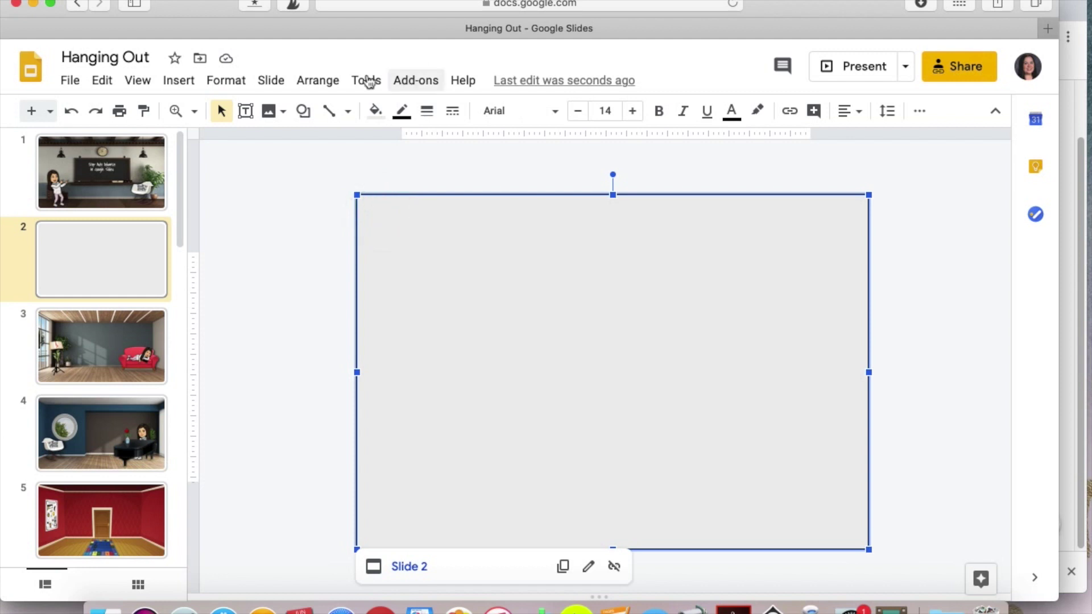
{"action": "left_click", "coordinate": [317, 85]}
{"action": "mouse_move", "coordinate": [328, 111]}
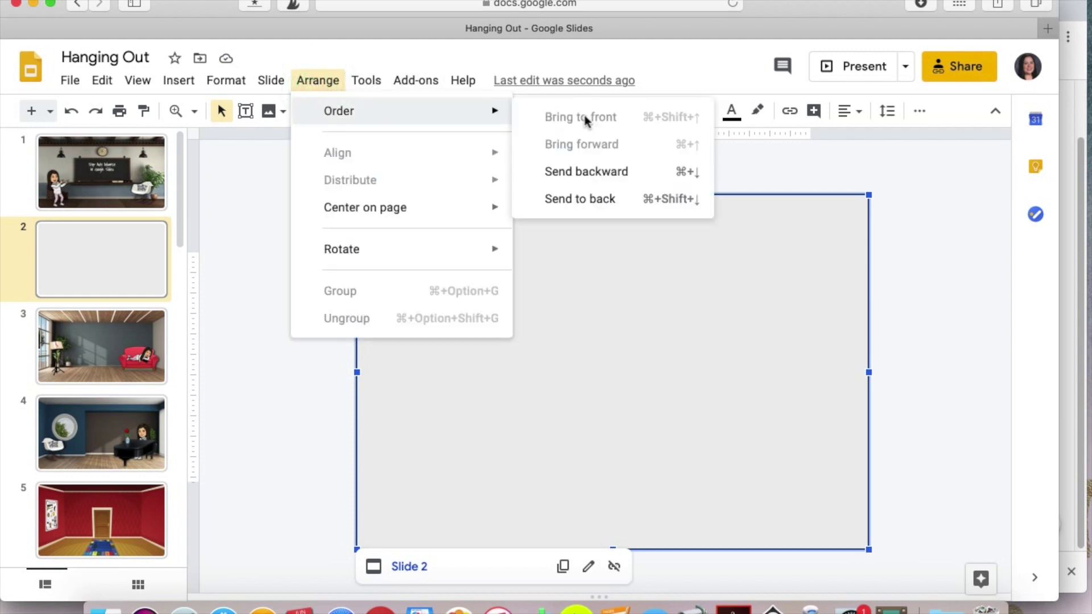
{"action": "left_click", "coordinate": [575, 200]}
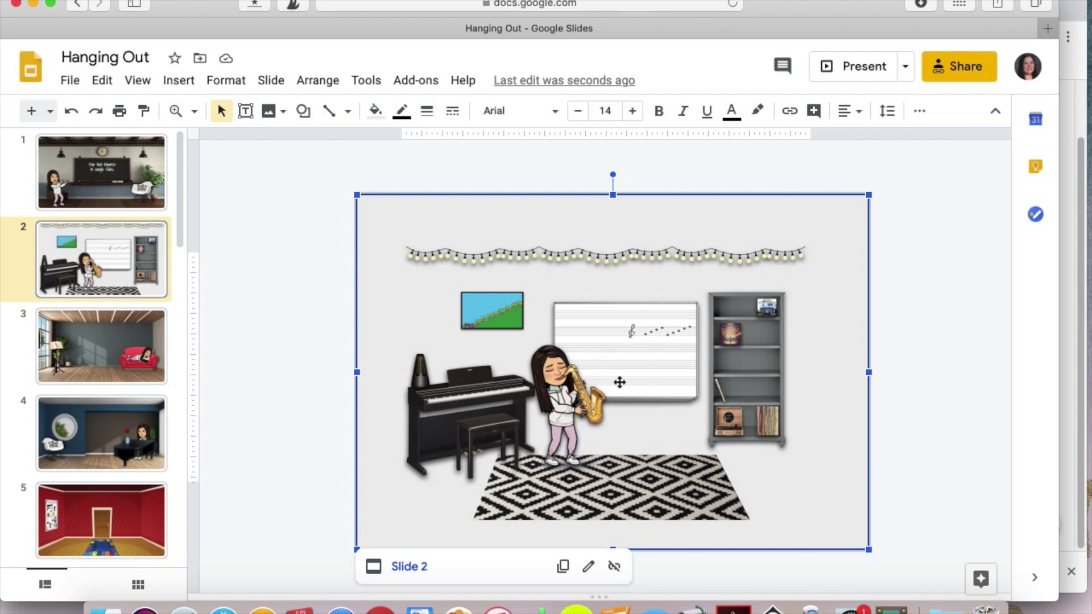
{"action": "left_click", "coordinate": [341, 287]}
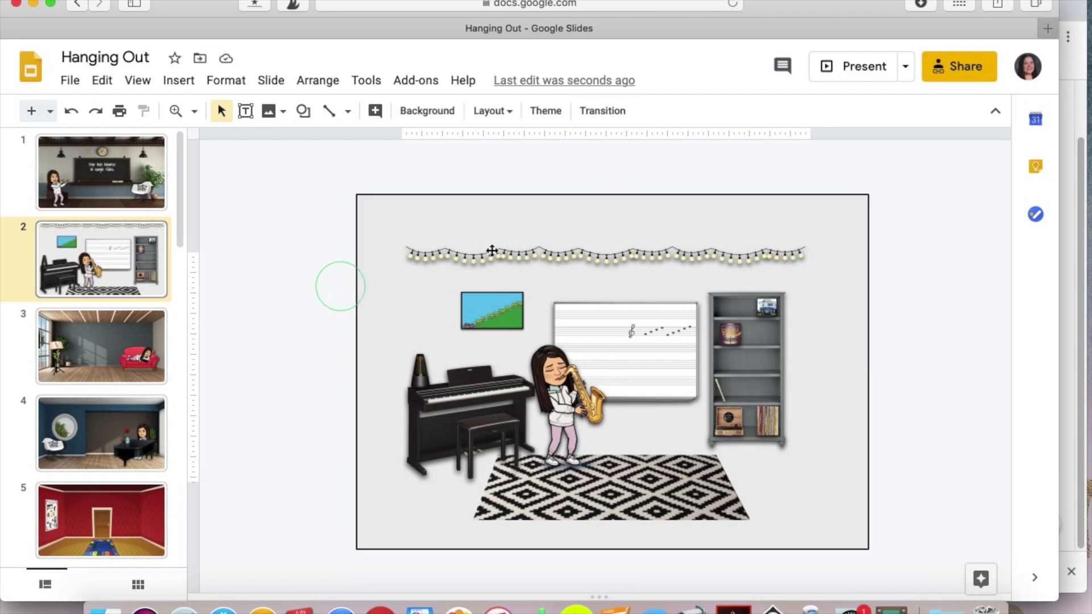
Send slide 2's unlinked objects to the back: string lights, picture, piano, metronome, avatar, whiteboard, music notes, rug, bookshelf, recorder and record player
{"action": "key", "text": "Page_Up"}
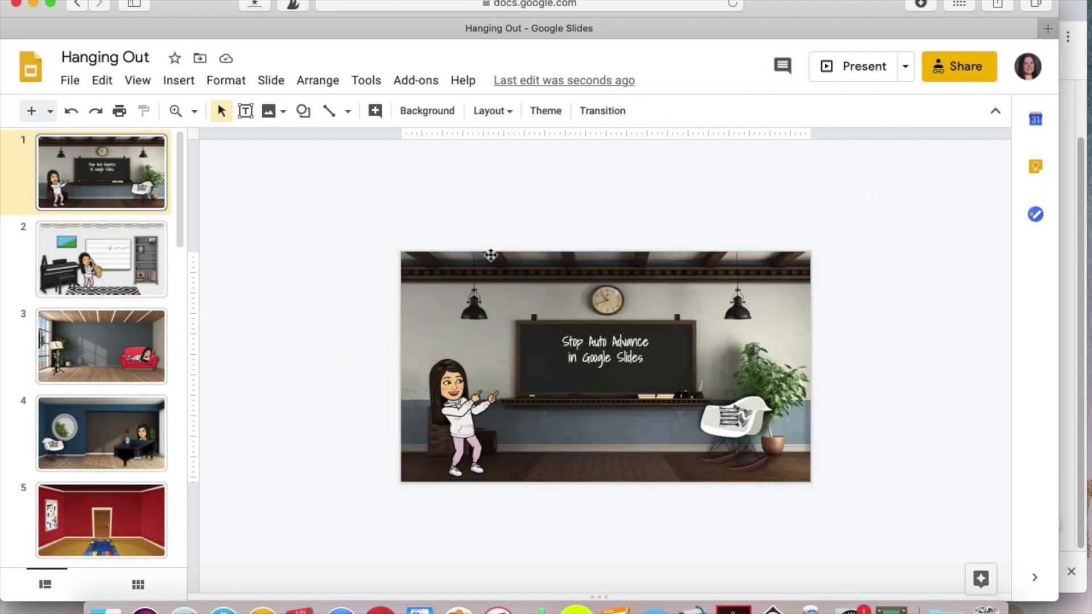
{"action": "left_click", "coordinate": [108, 281]}
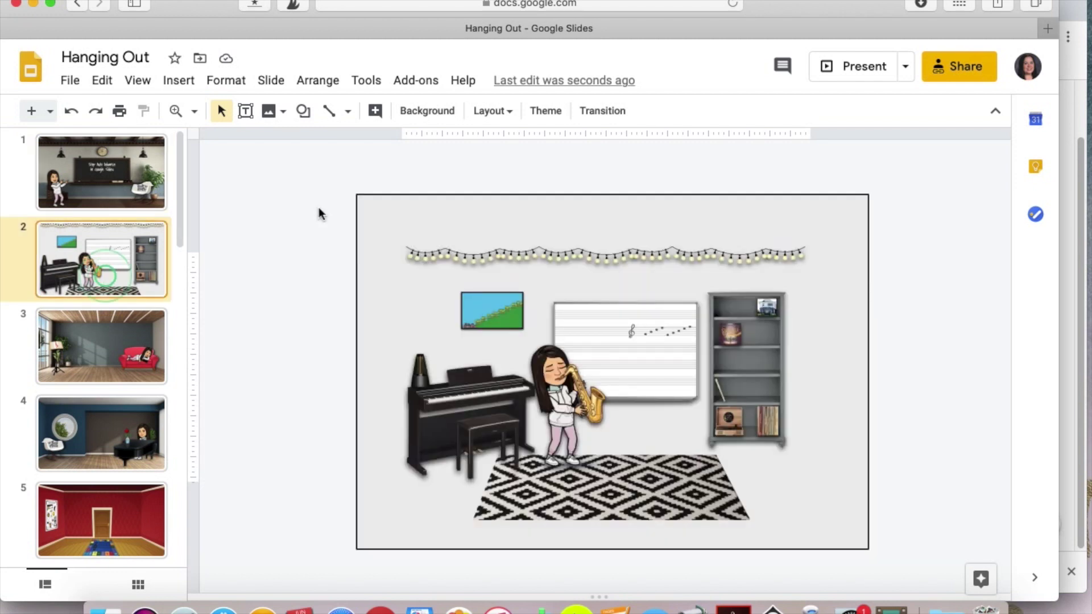
{"action": "left_click", "coordinate": [468, 256]}
{"action": "left_click", "coordinate": [481, 309], "text": "shift"}
{"action": "left_click", "coordinate": [460, 401], "text": "shift"}
{"action": "left_click", "coordinate": [419, 375], "text": "shift"}
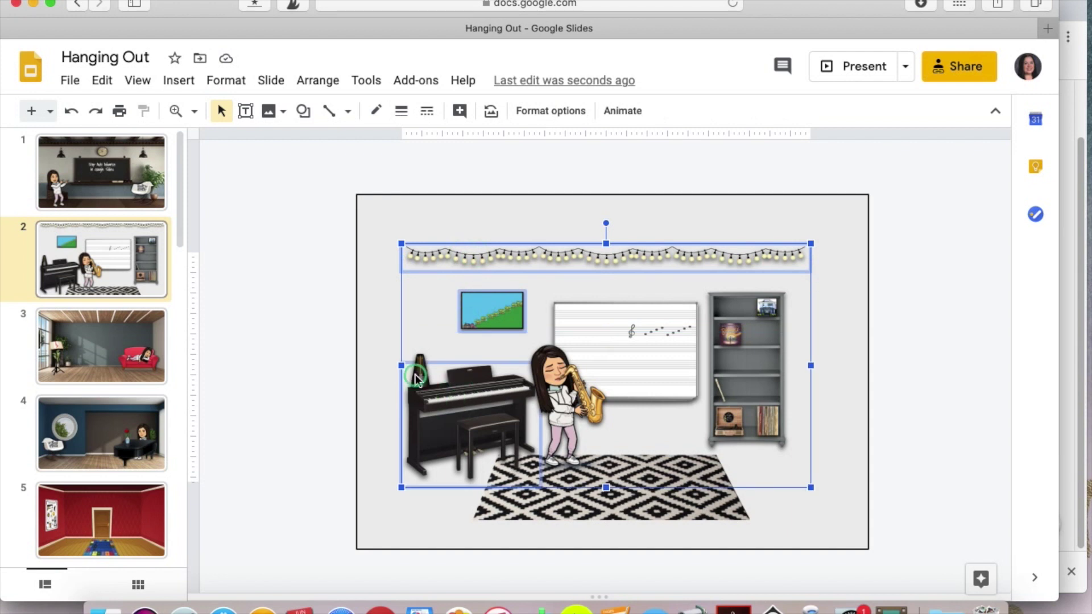
{"action": "left_click", "coordinate": [570, 378], "text": "shift"}
{"action": "left_click", "coordinate": [599, 317], "text": "shift"}
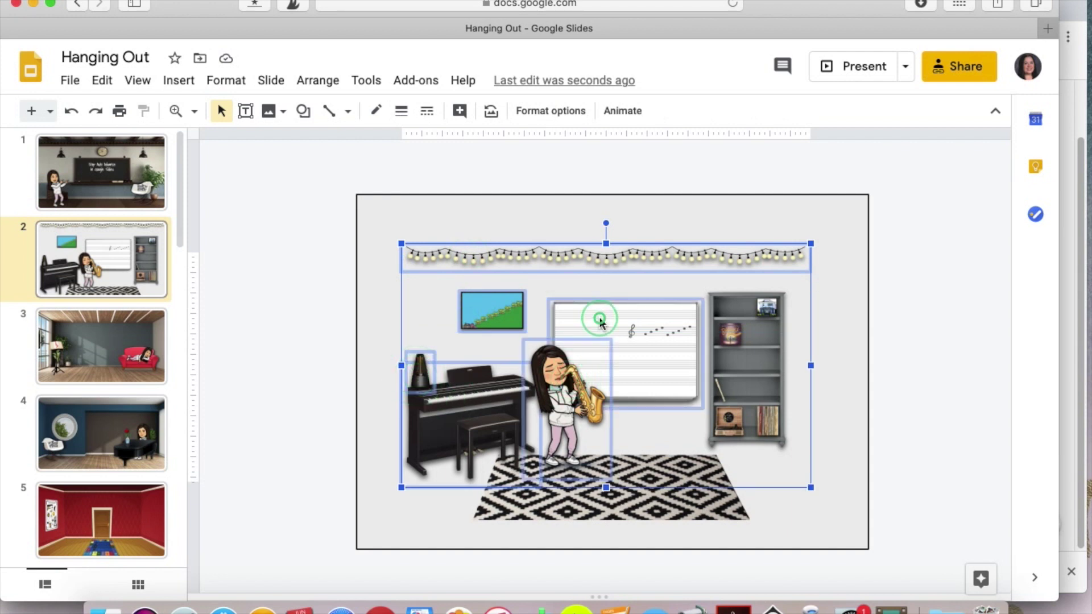
{"action": "left_click", "coordinate": [647, 333], "text": "shift"}
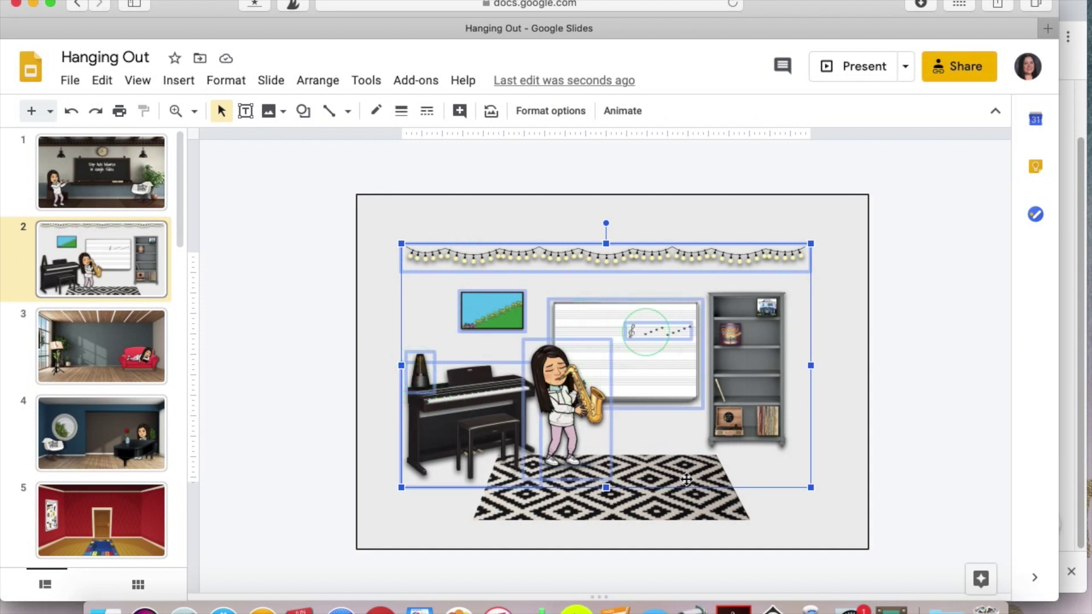
{"action": "left_click", "coordinate": [692, 510], "text": "shift"}
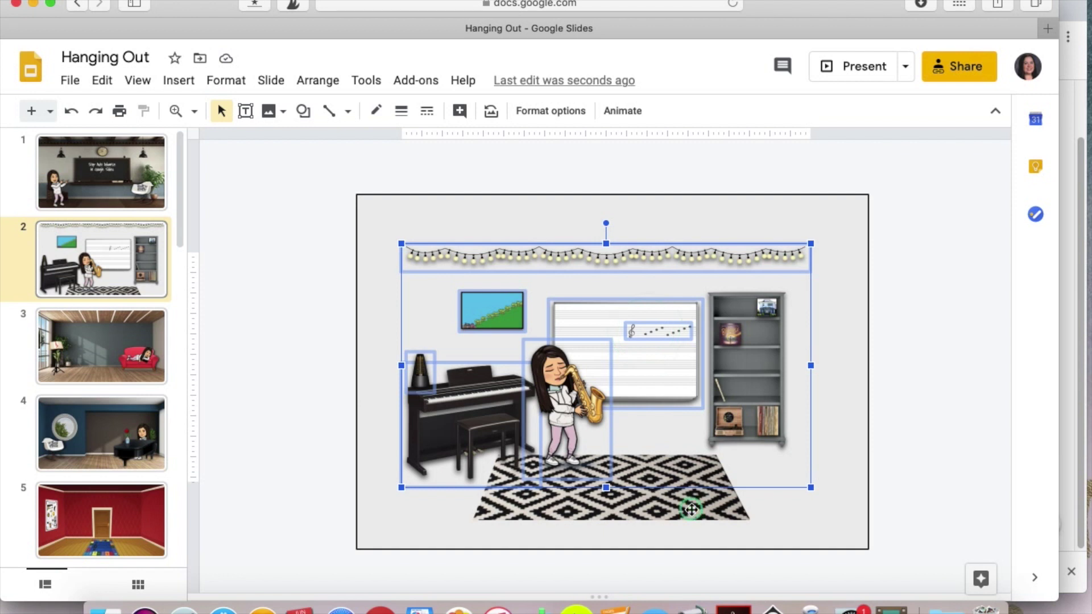
{"action": "left_click", "coordinate": [735, 424], "text": "shift"}
{"action": "left_click", "coordinate": [755, 362]}
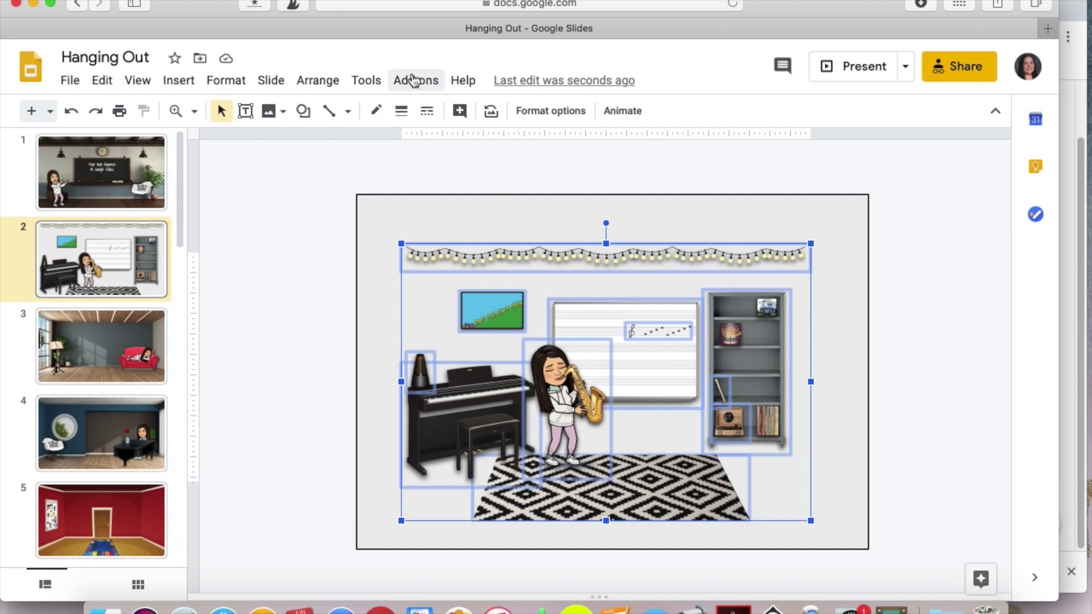
{"action": "left_click", "coordinate": [329, 83]}
{"action": "mouse_move", "coordinate": [327, 118]}
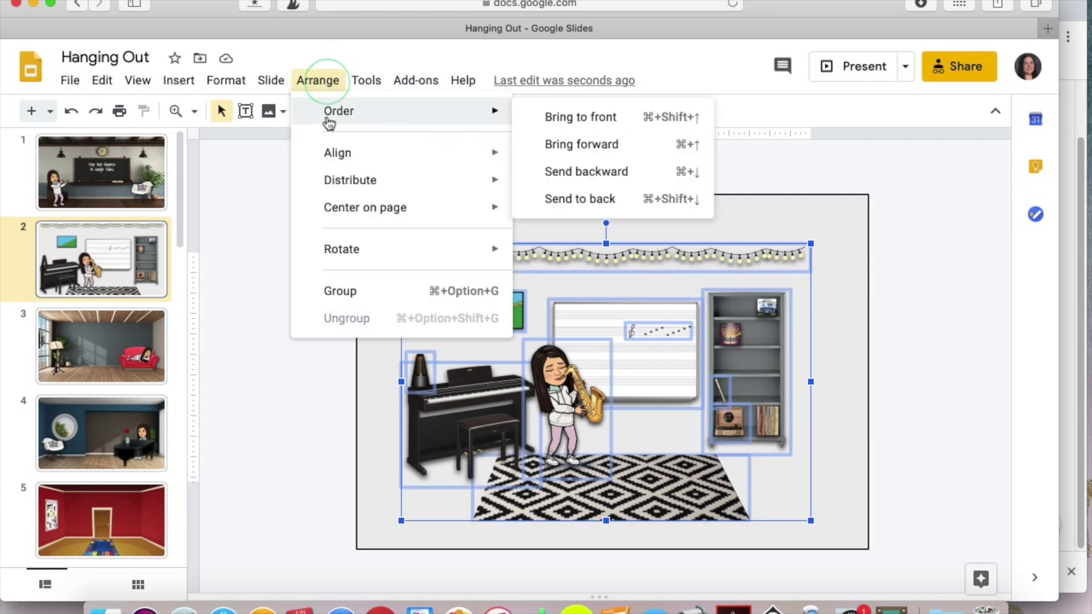
{"action": "left_click", "coordinate": [588, 199]}
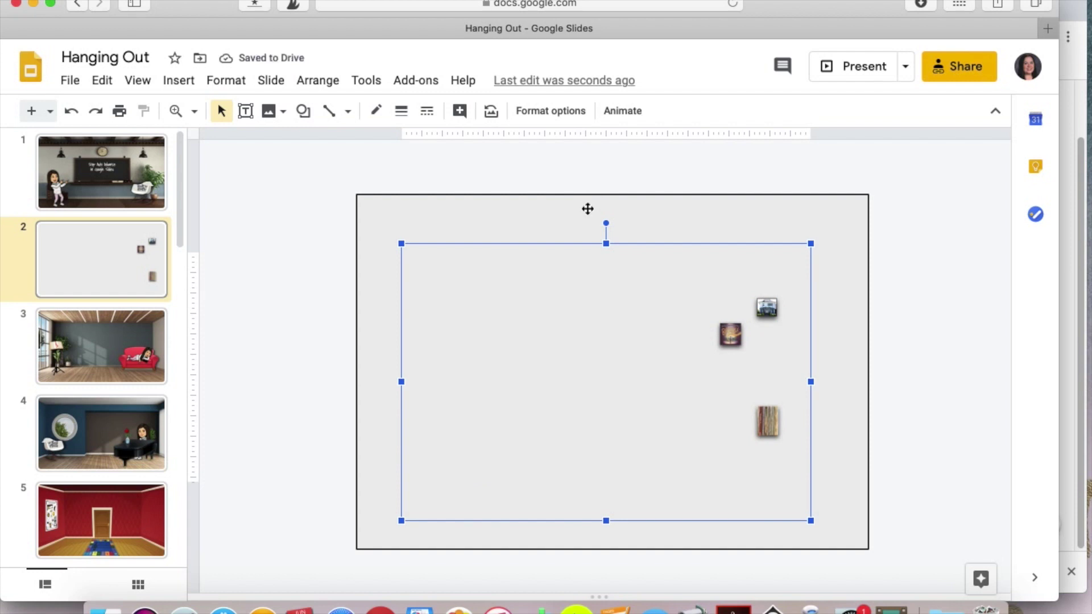
{"action": "left_click", "coordinate": [405, 166]}
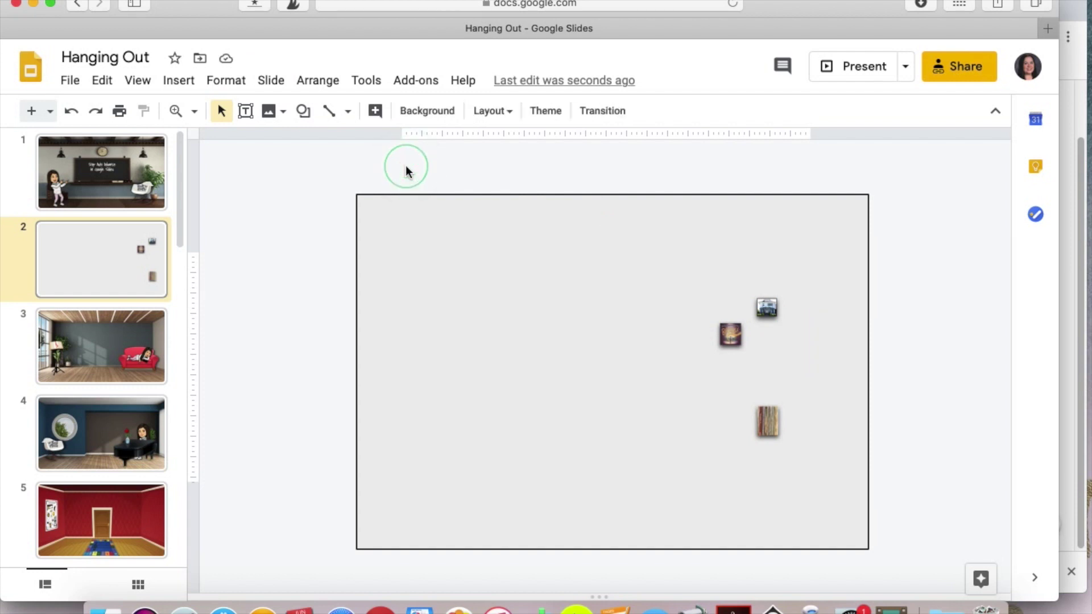
Make the fill of the large rectangle linked to Slide 2 transparent
{"action": "left_click", "coordinate": [392, 223]}
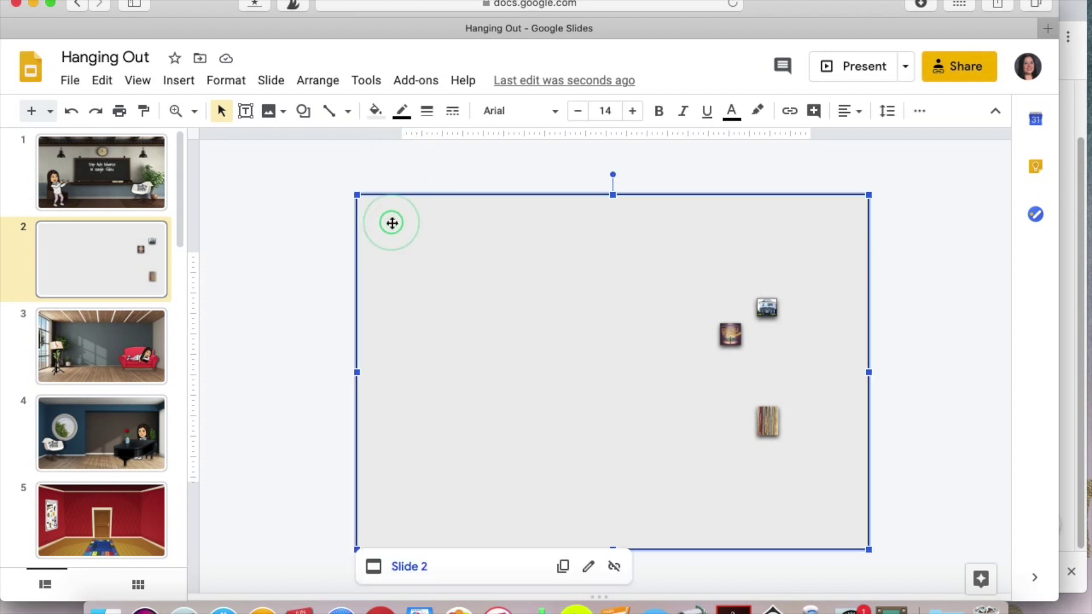
{"action": "left_click", "coordinate": [377, 111]}
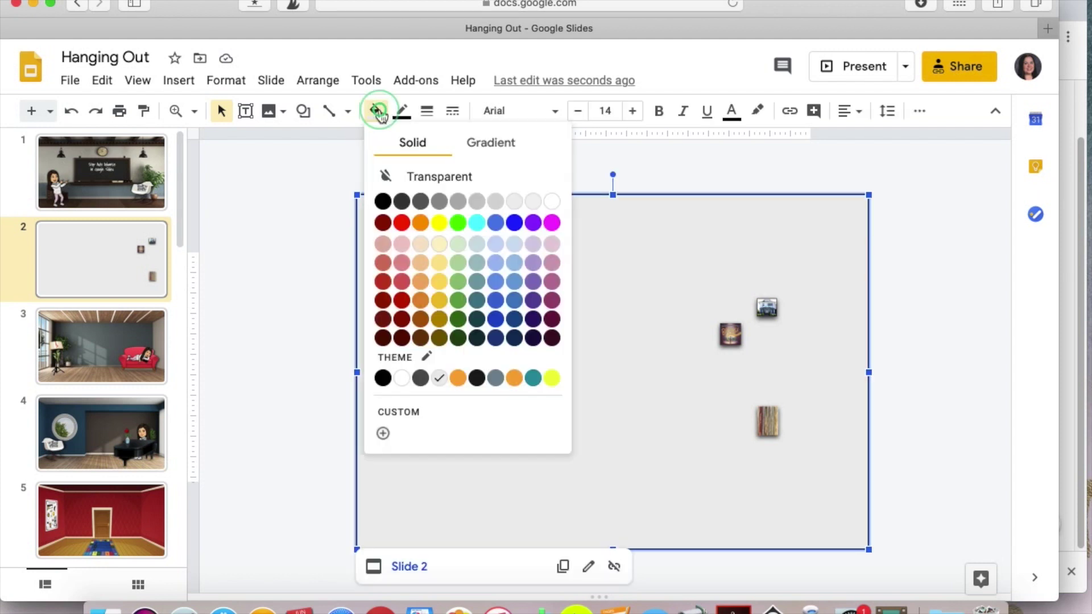
{"action": "left_click", "coordinate": [405, 178]}
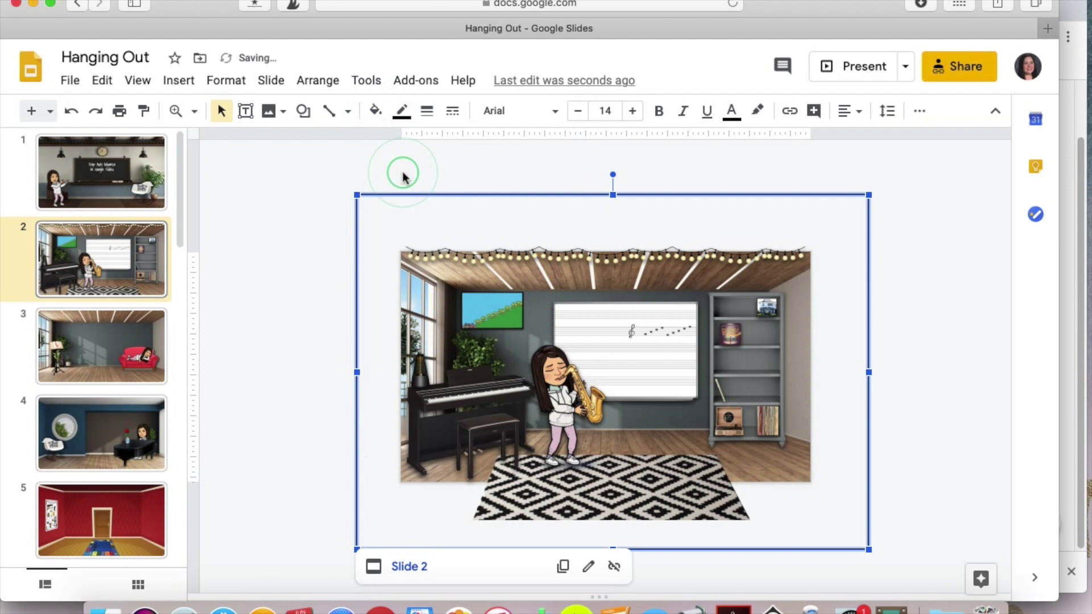
{"action": "left_click", "coordinate": [531, 166]}
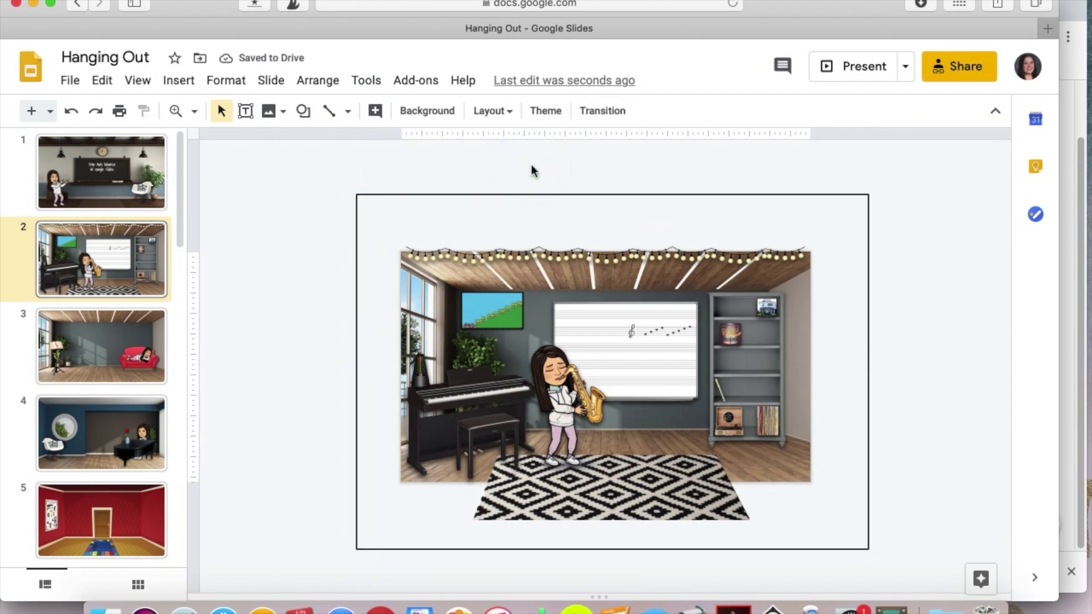
Present from slide 2 and test stray clicks on the whiteboard, avatar, picture, piano and bench
{"action": "left_click", "coordinate": [865, 67]}
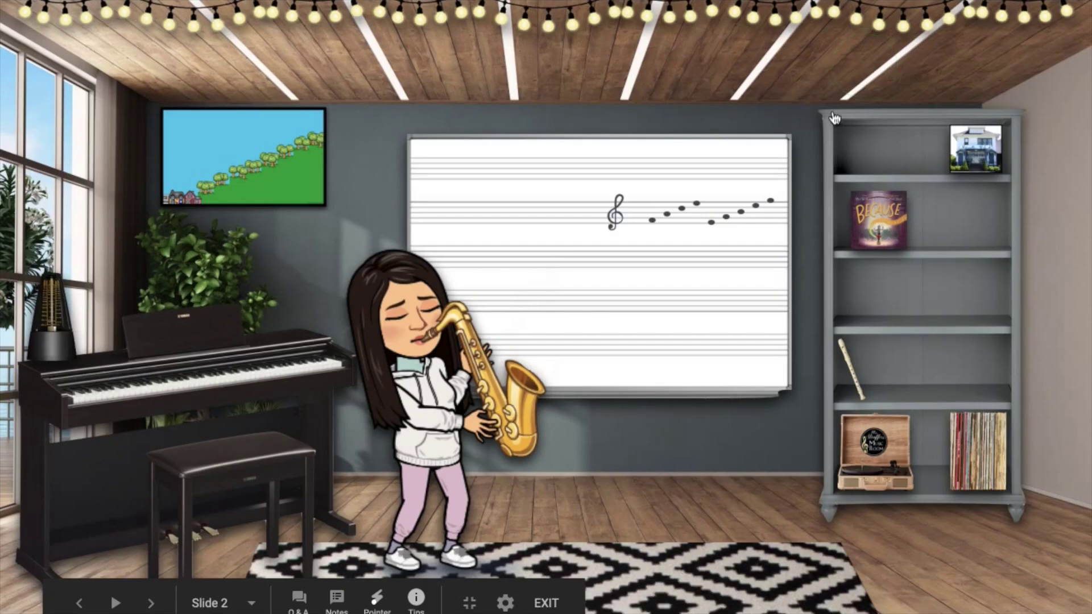
{"action": "left_click", "coordinate": [726, 291]}
{"action": "left_click", "coordinate": [459, 324]}
{"action": "left_click", "coordinate": [314, 184]}
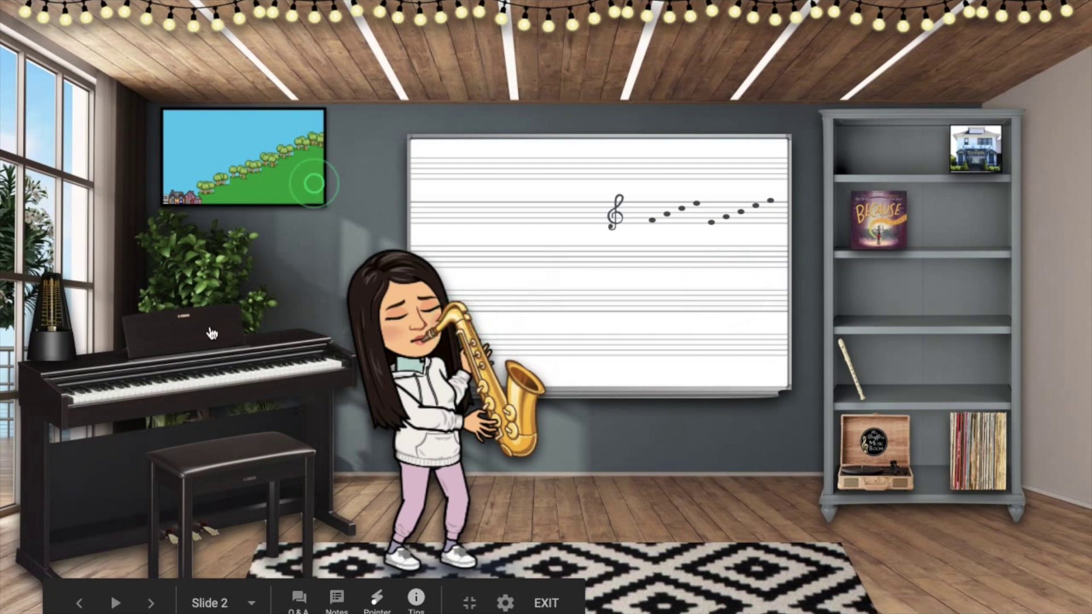
{"action": "left_click", "coordinate": [210, 327]}
{"action": "left_click", "coordinate": [250, 459]}
Test the Motown Museum link from the presented slide, and return to the Hanging Out presentation tab
{"action": "left_click", "coordinate": [728, 428]}
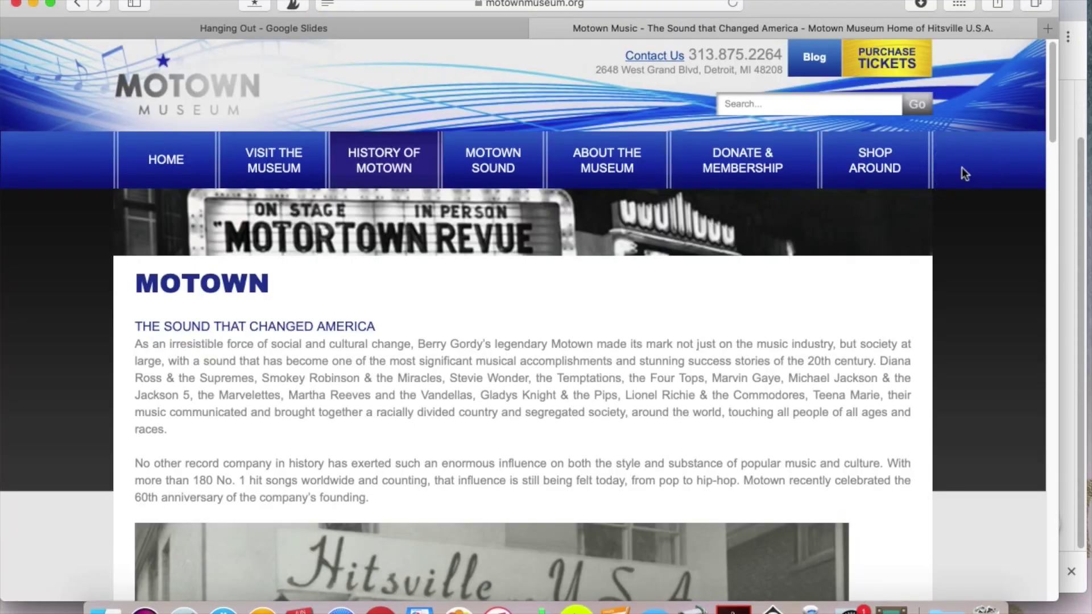
{"action": "left_click", "coordinate": [378, 28]}
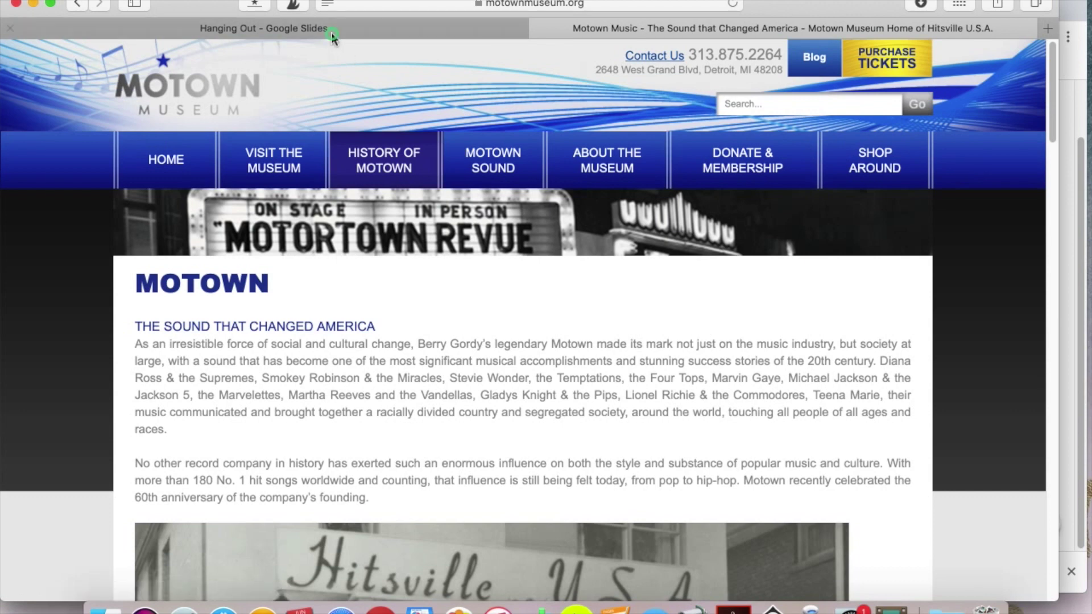
{"action": "left_click", "coordinate": [456, 262]}
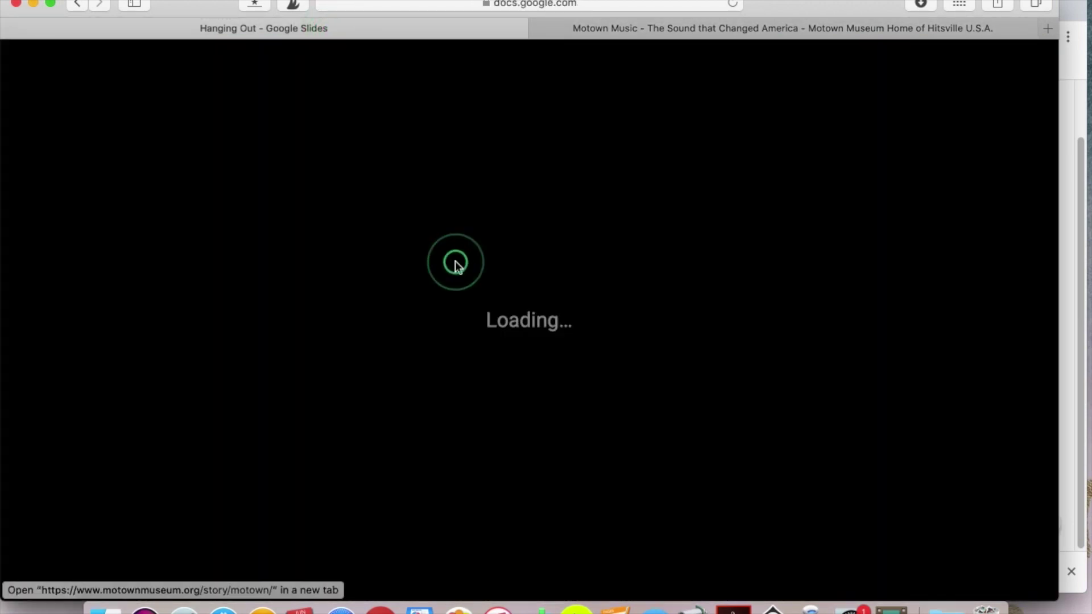